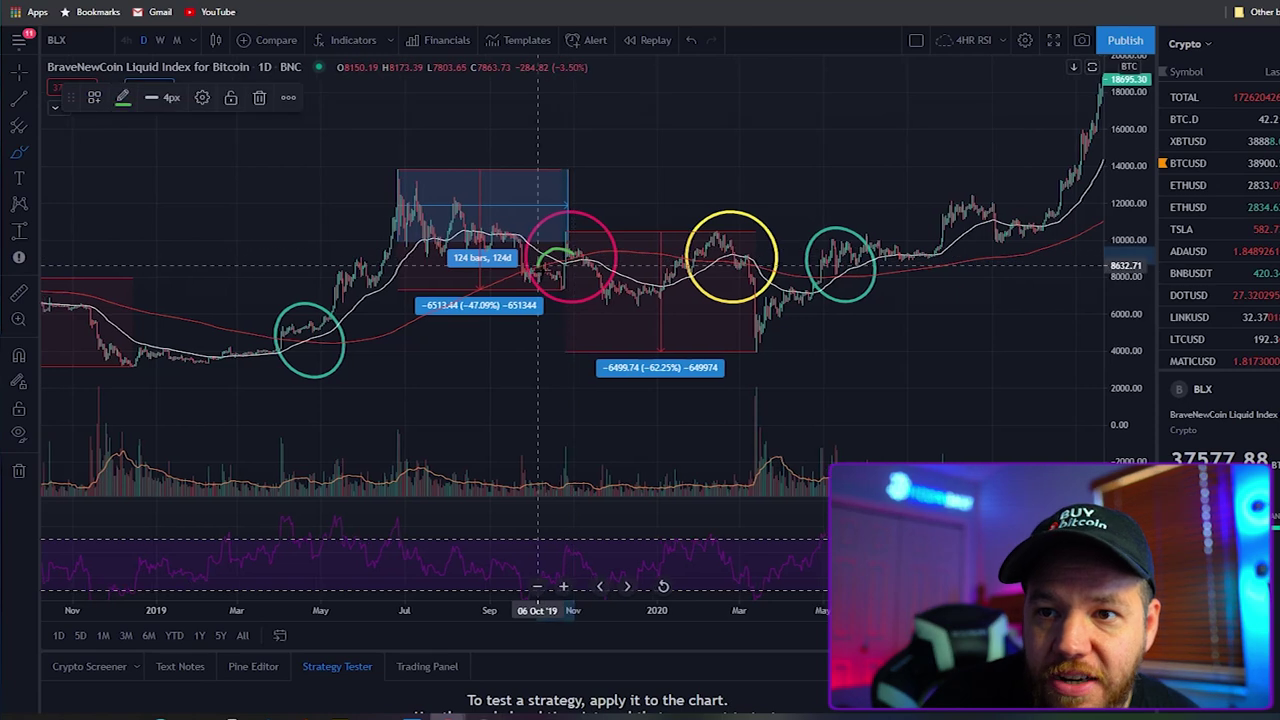
# Step: Circle the −62.25% range label and the March 2020 low in green with the brush, removing each mark and the earlier stroke
pyautogui.hotkey('ctrl', 'z')
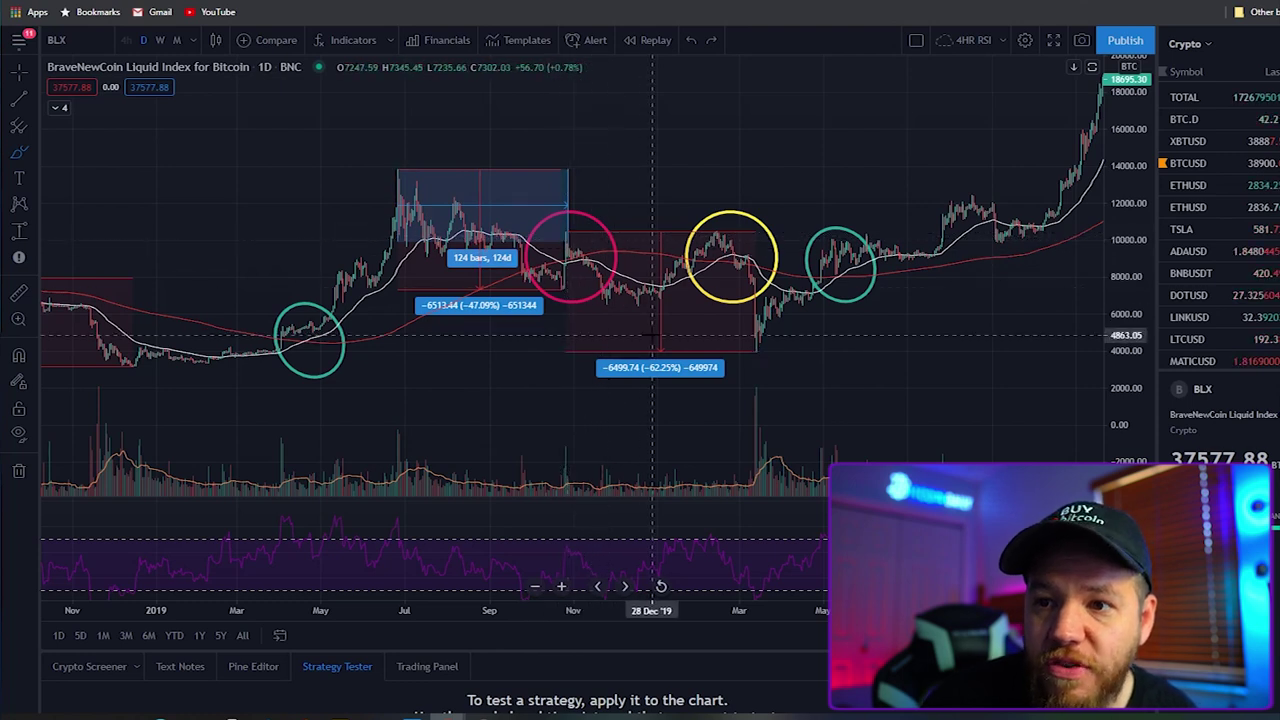
pyautogui.moveTo(686, 367)
pyautogui.mouseDown()
pyautogui.moveTo(720, 385)
pyautogui.moveTo(605, 368)
pyautogui.moveTo(680, 342)
pyautogui.moveTo(662, 392)
pyautogui.mouseUp()
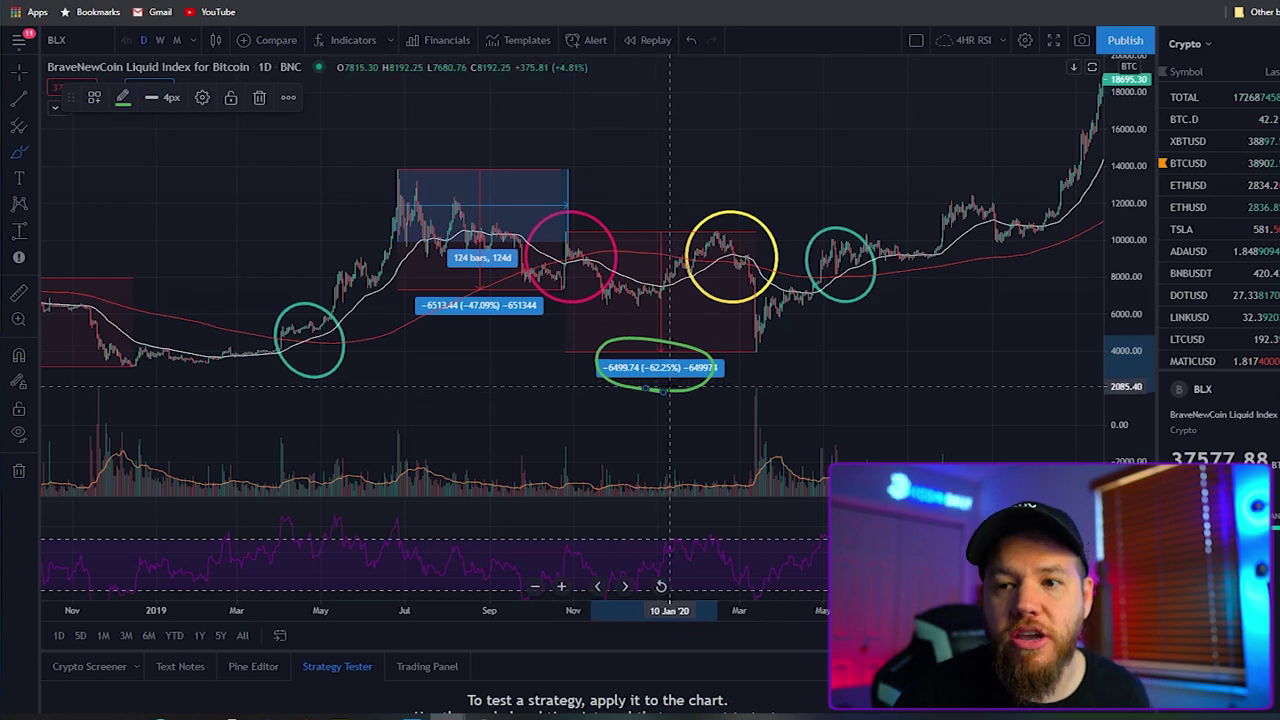
pyautogui.hotkey('ctrl', 'z')
pyautogui.moveTo(783, 344)
pyautogui.mouseDown()
pyautogui.moveTo(769, 337)
pyautogui.moveTo(737, 361)
pyautogui.moveTo(781, 339)
pyautogui.mouseUp()
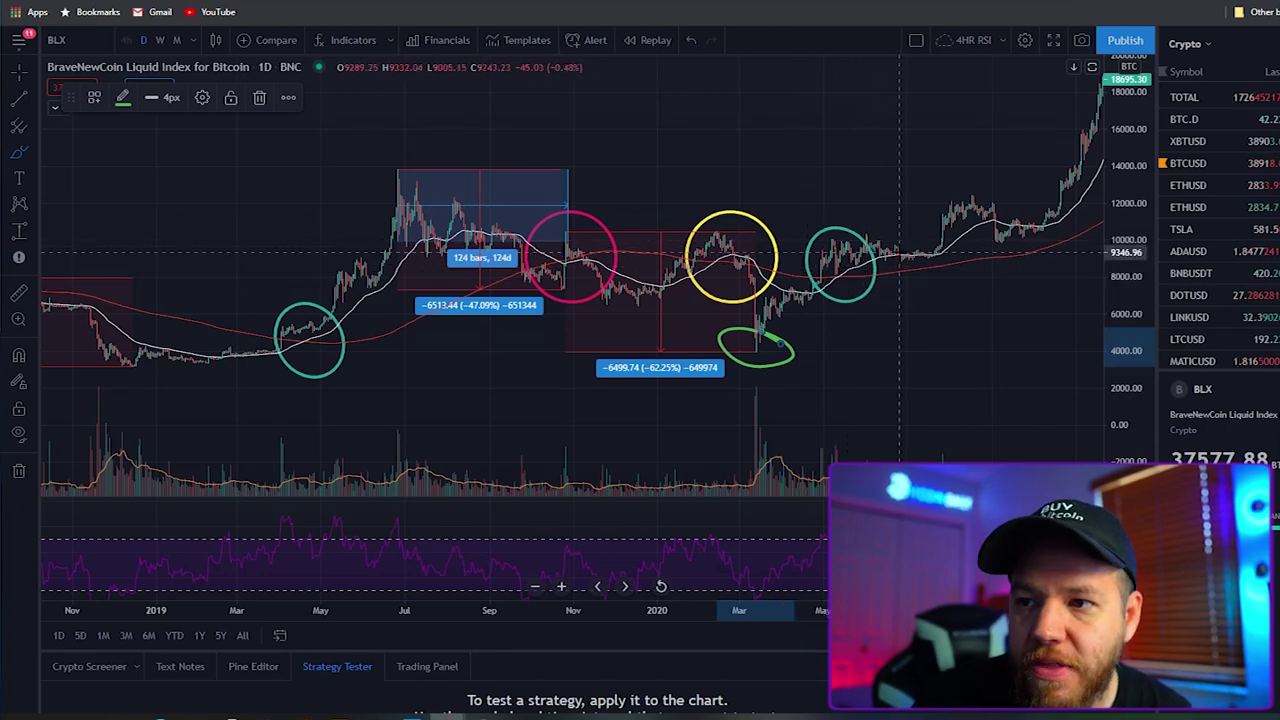
pyautogui.press('Delete')
# Step: Circle the yellow-marked crossover of early 2020 with the green brush, undo it, and circle the teal-marked crossover of April 2019
pyautogui.moveTo(781, 207)
pyautogui.mouseDown()
pyautogui.moveTo(766, 198)
pyautogui.moveTo(663, 318)
pyautogui.moveTo(793, 287)
pyautogui.mouseUp()
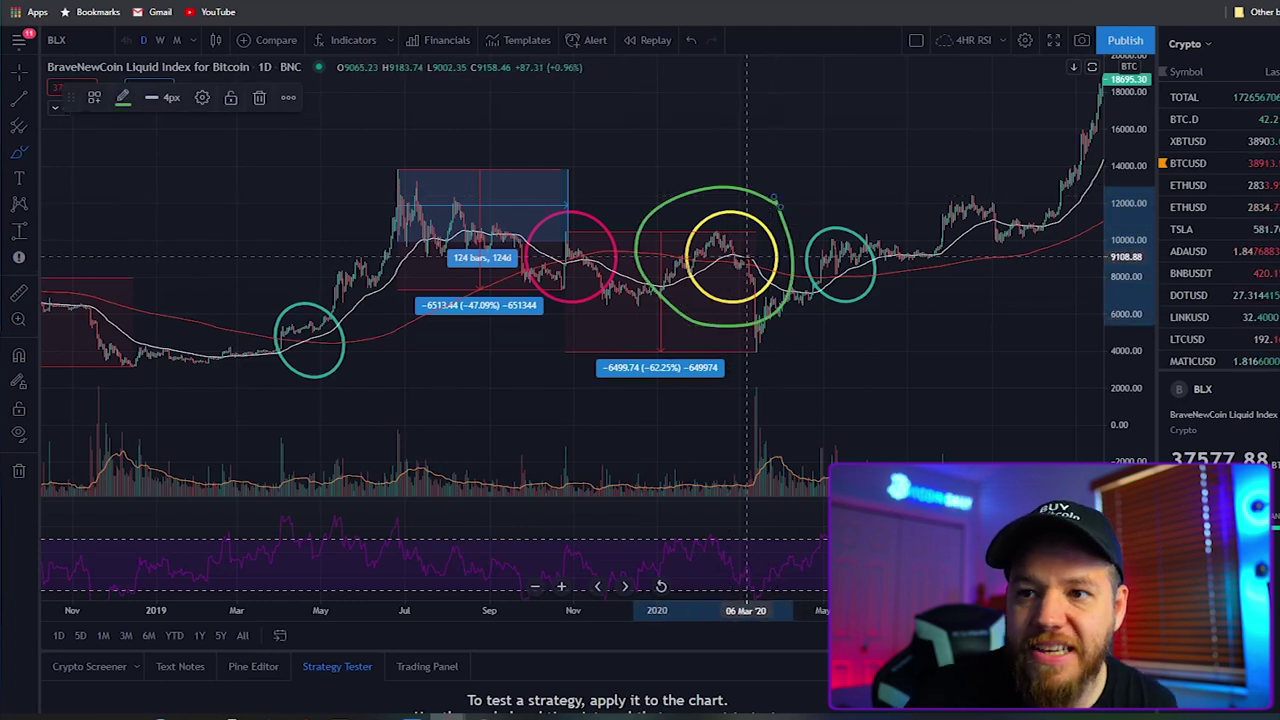
pyautogui.hotkey('ctrl', 'z')
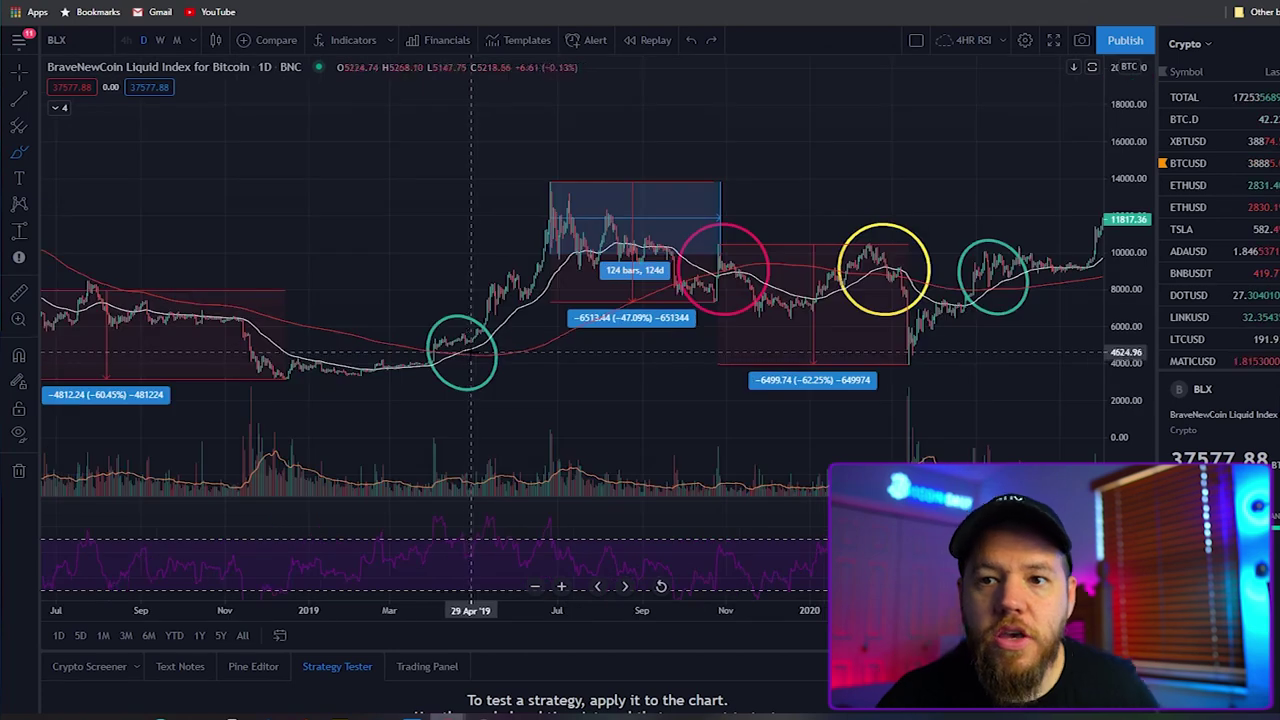
pyautogui.moveTo(478, 302)
pyautogui.mouseDown()
pyautogui.moveTo(400, 390)
pyautogui.moveTo(519, 355)
pyautogui.mouseUp()
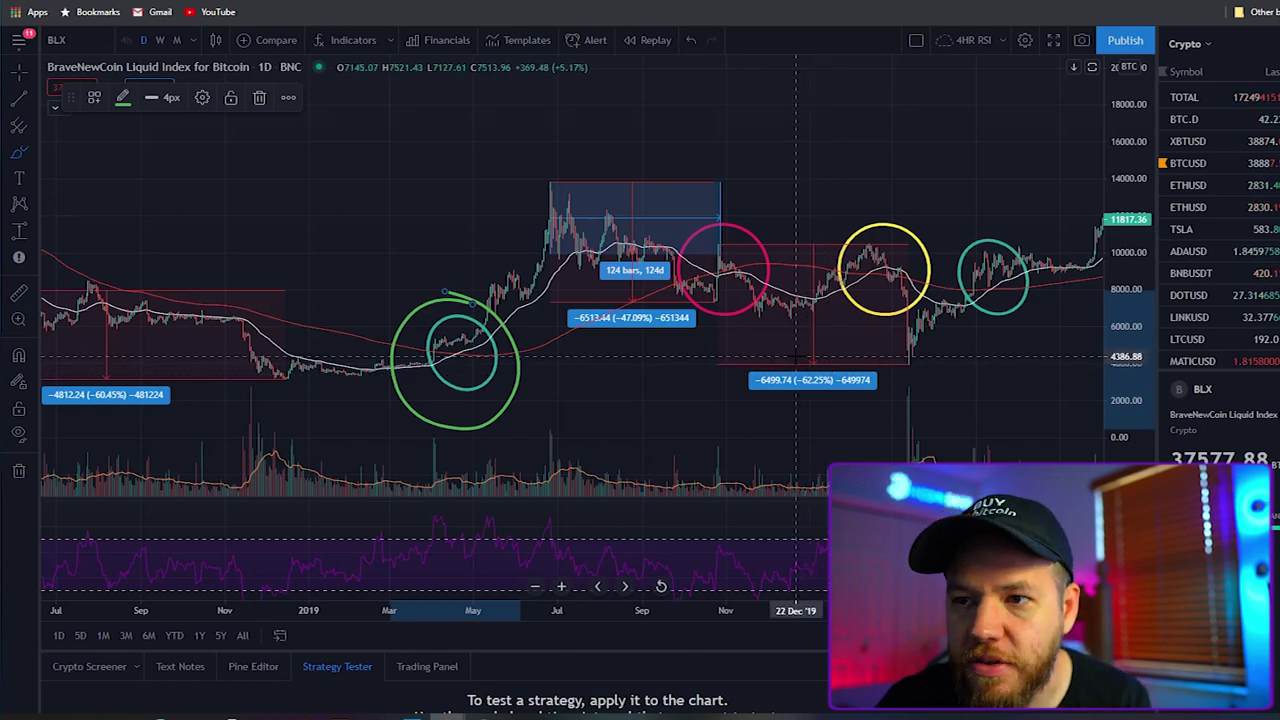
# Step: Examine the December 2017 peak, its measured drop and the pink-circled moving-average crossover of spring 2018
pyautogui.hscroll(-10, 796, 355)
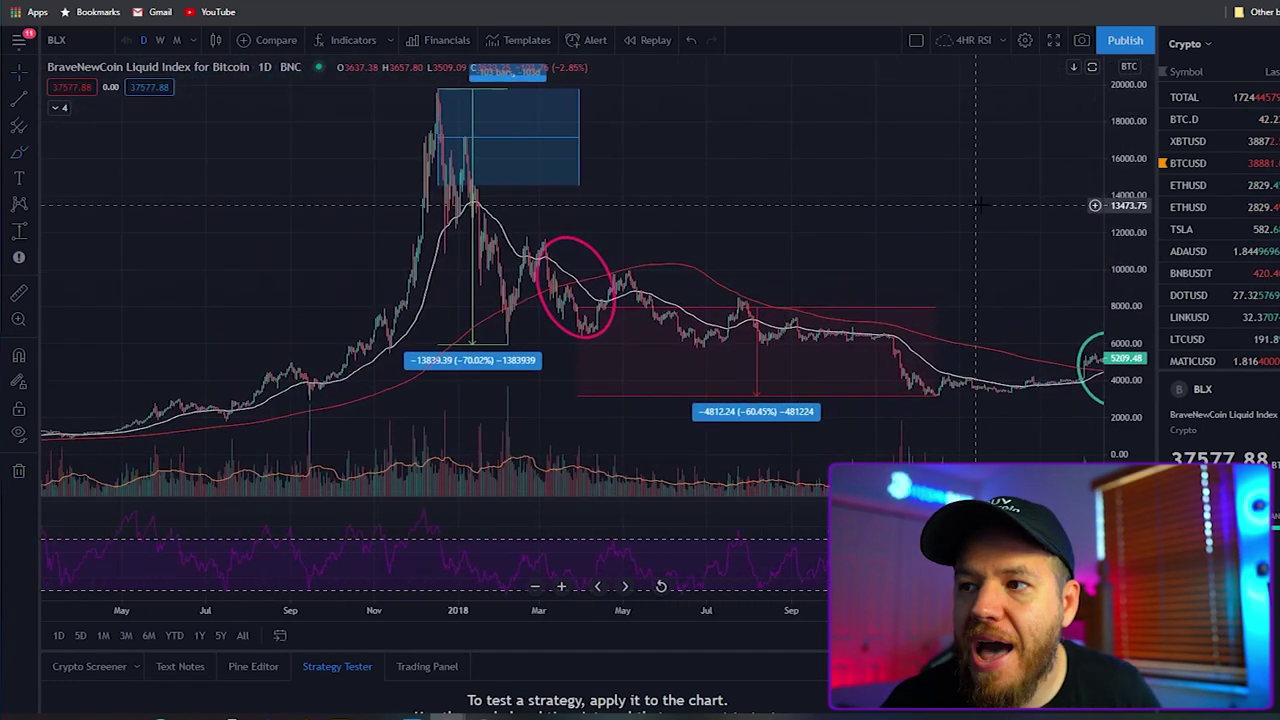
pyautogui.hscroll(-5, 976, 205)
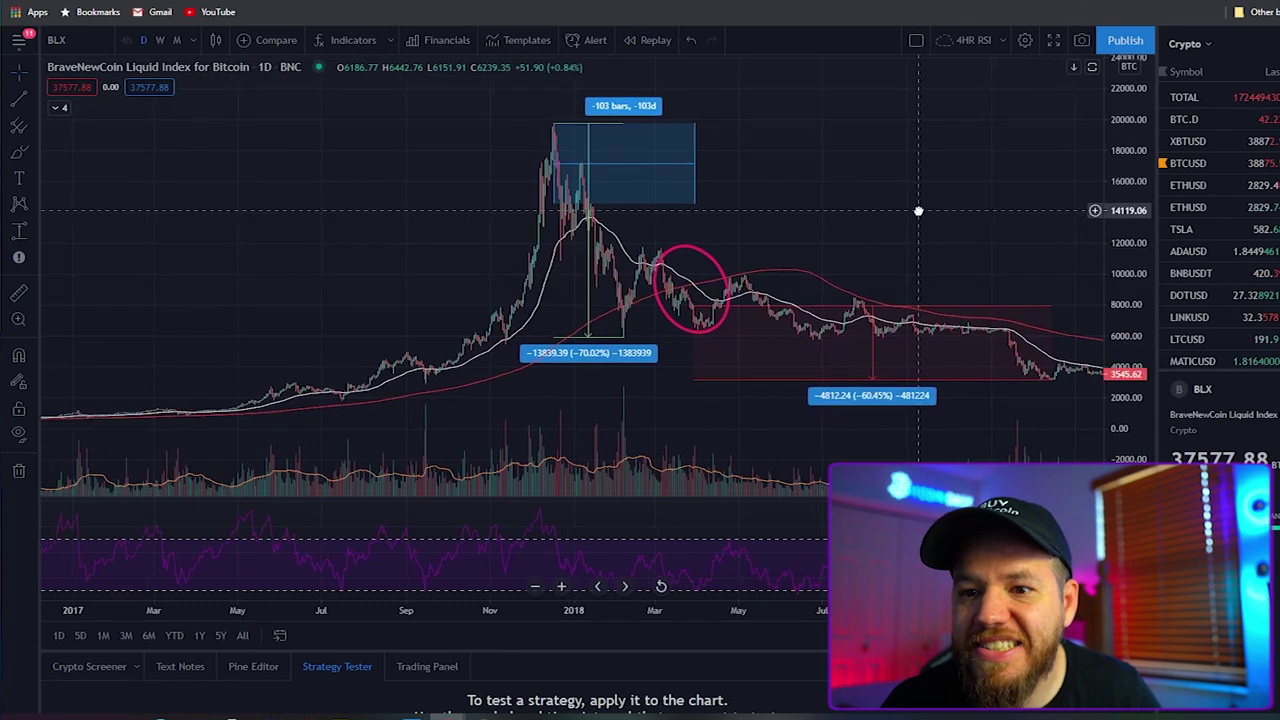
pyautogui.moveTo(714, 304); pyautogui.dragTo(786, 294)
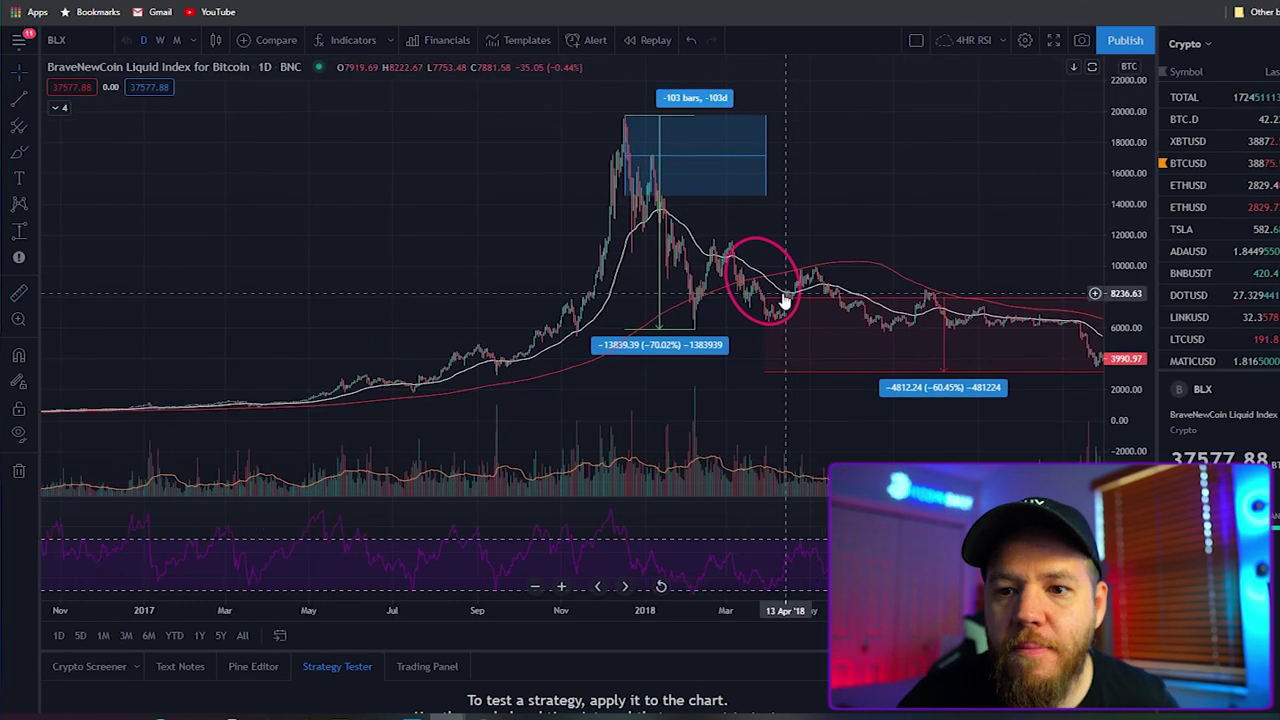
pyautogui.moveTo(686, 608); pyautogui.dragTo(538, 608)
pyautogui.moveTo(586, 380); pyautogui.dragTo(589, 410)
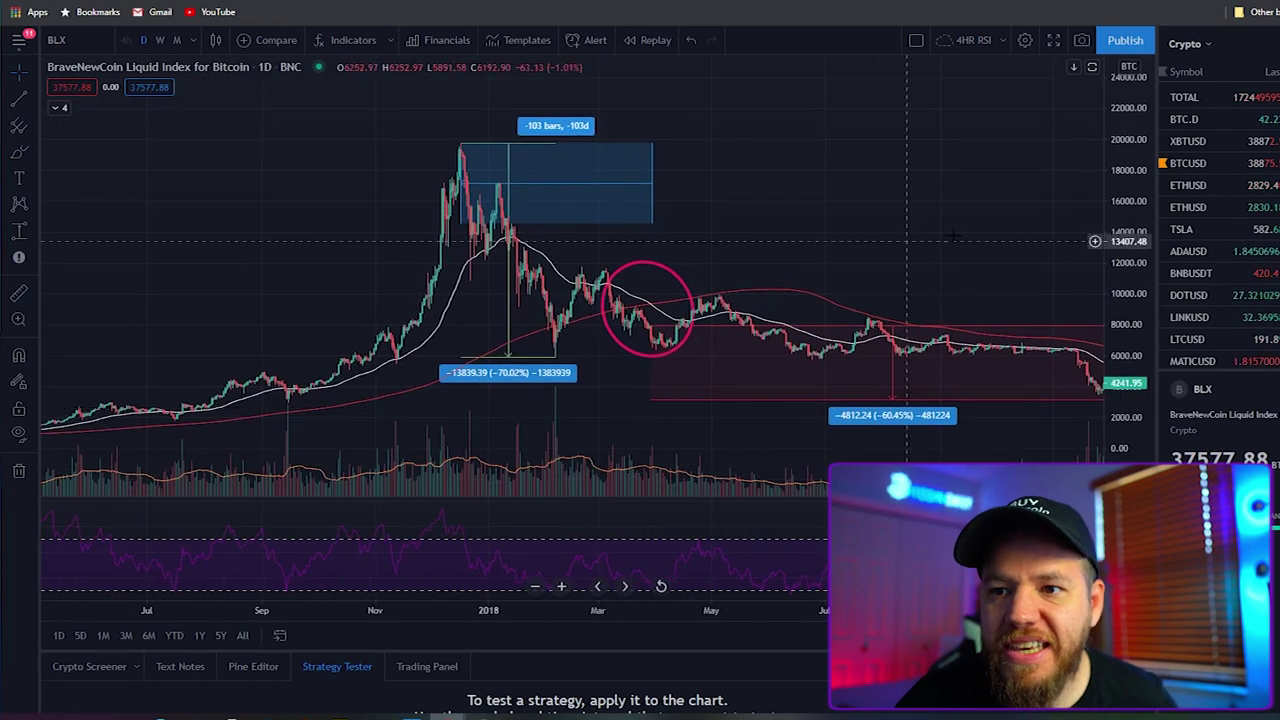
pyautogui.moveTo(846, 214); pyautogui.dragTo(854, 195)
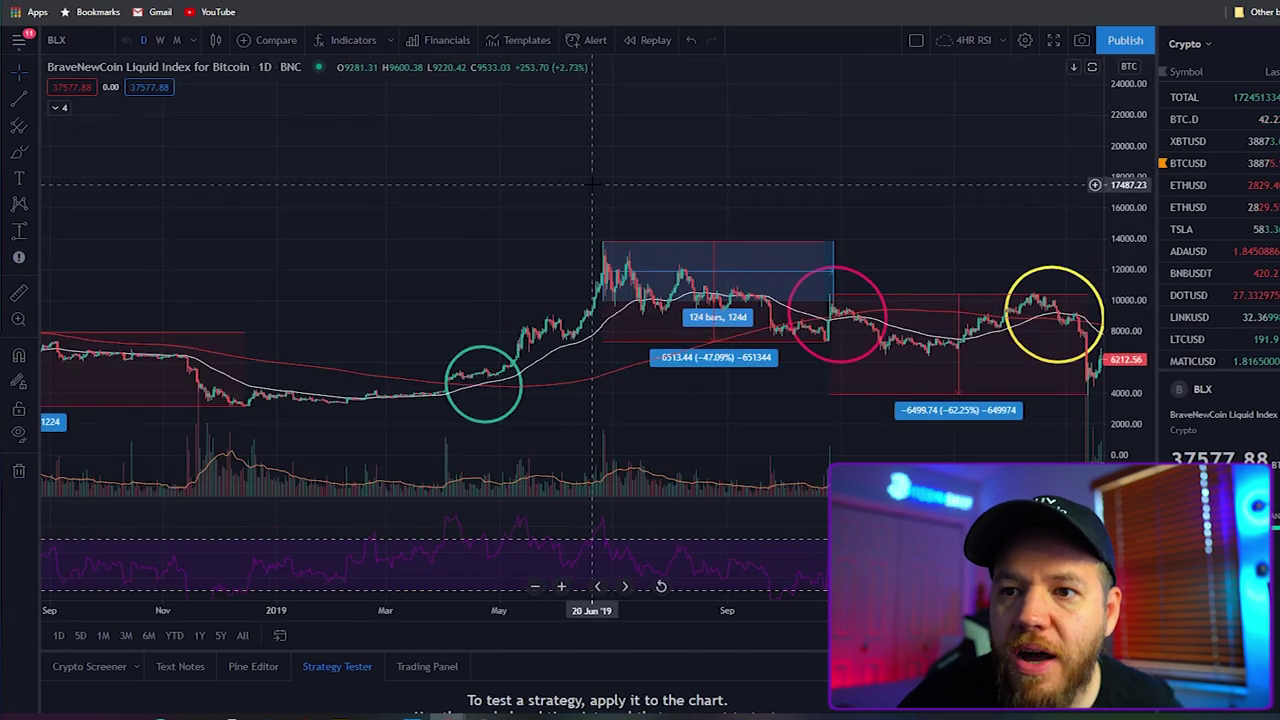
# Step: Compare the mid-2019 peak and its marked crossovers with the 2017–2018 peak and its measured ranges
pyautogui.moveTo(592, 184); pyautogui.dragTo(480, 146)
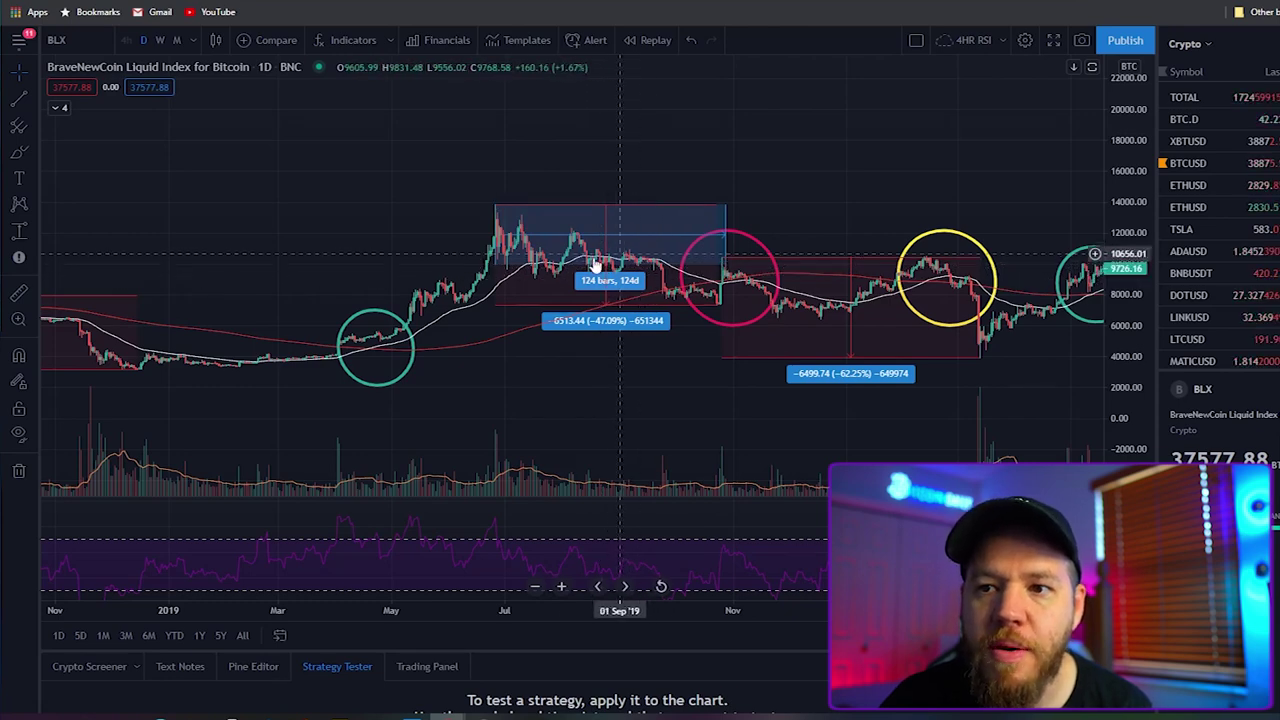
pyautogui.moveTo(386, 220); pyautogui.dragTo(714, 219)
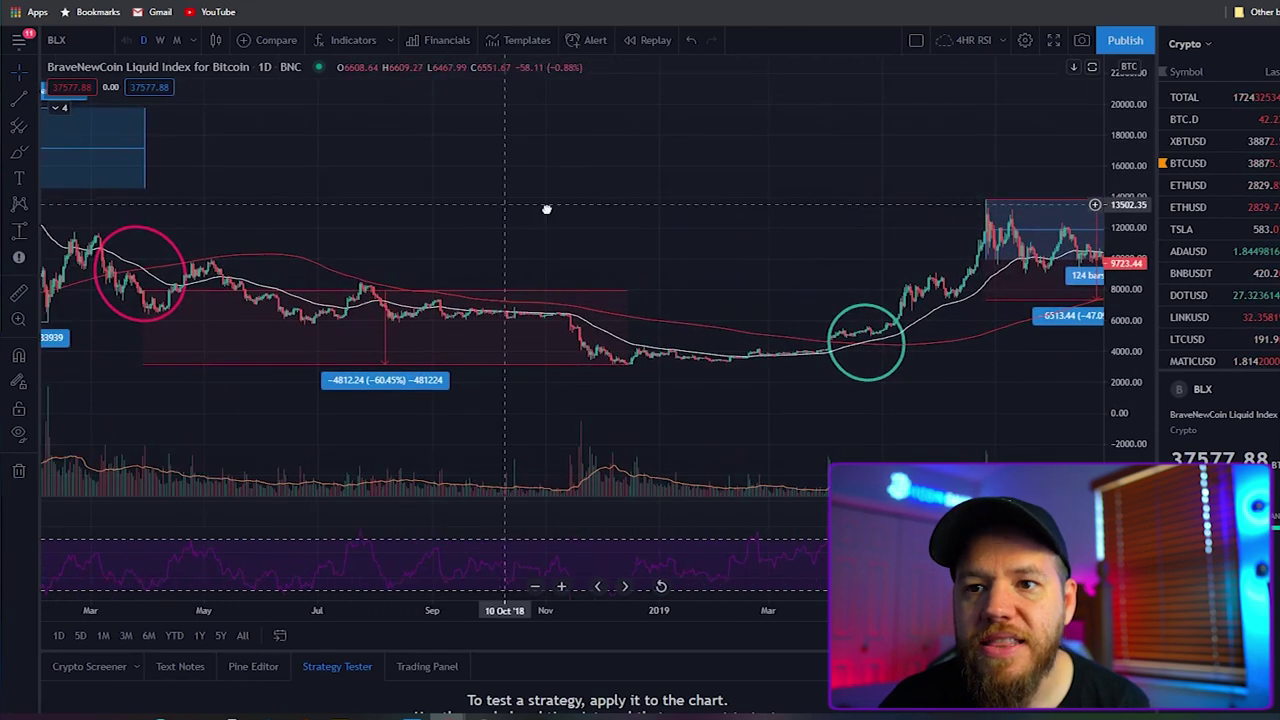
pyautogui.moveTo(500, 208); pyautogui.dragTo(808, 218)
pyautogui.moveTo(642, 198); pyautogui.dragTo(836, 201)
pyautogui.moveTo(761, 186); pyautogui.dragTo(832, 205)
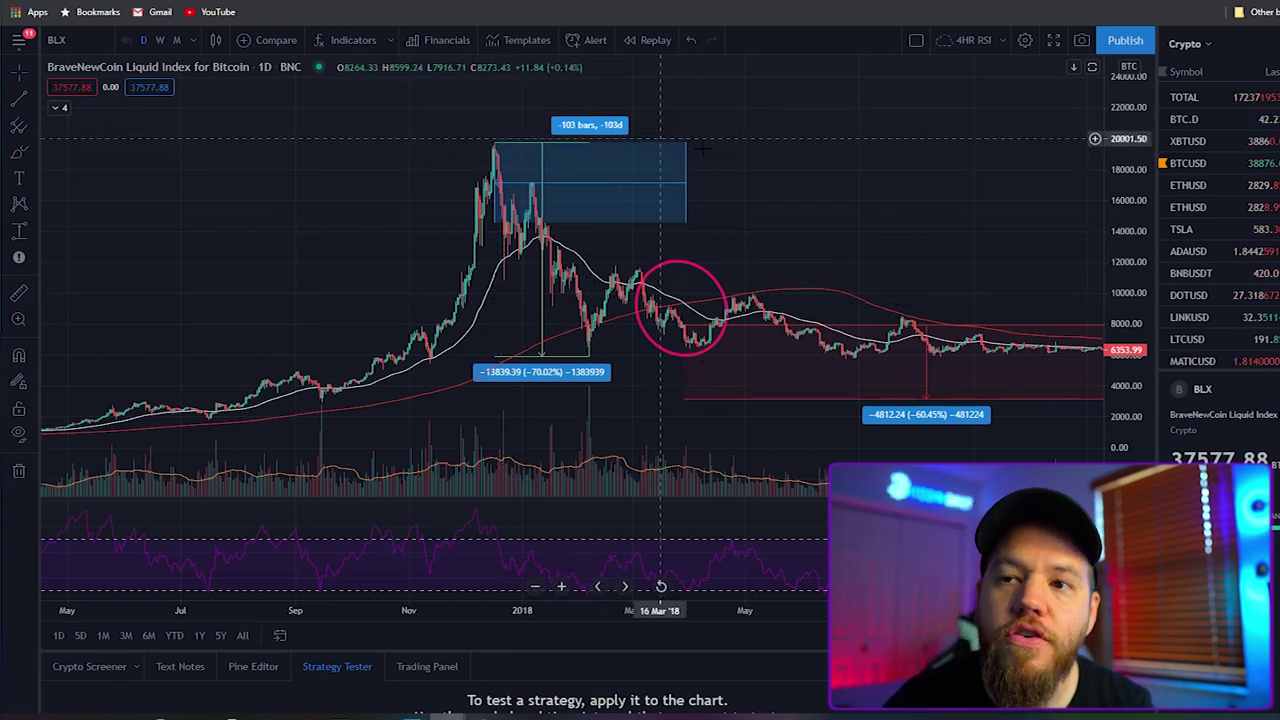
pyautogui.moveTo(766, 178); pyautogui.dragTo(783, 160)
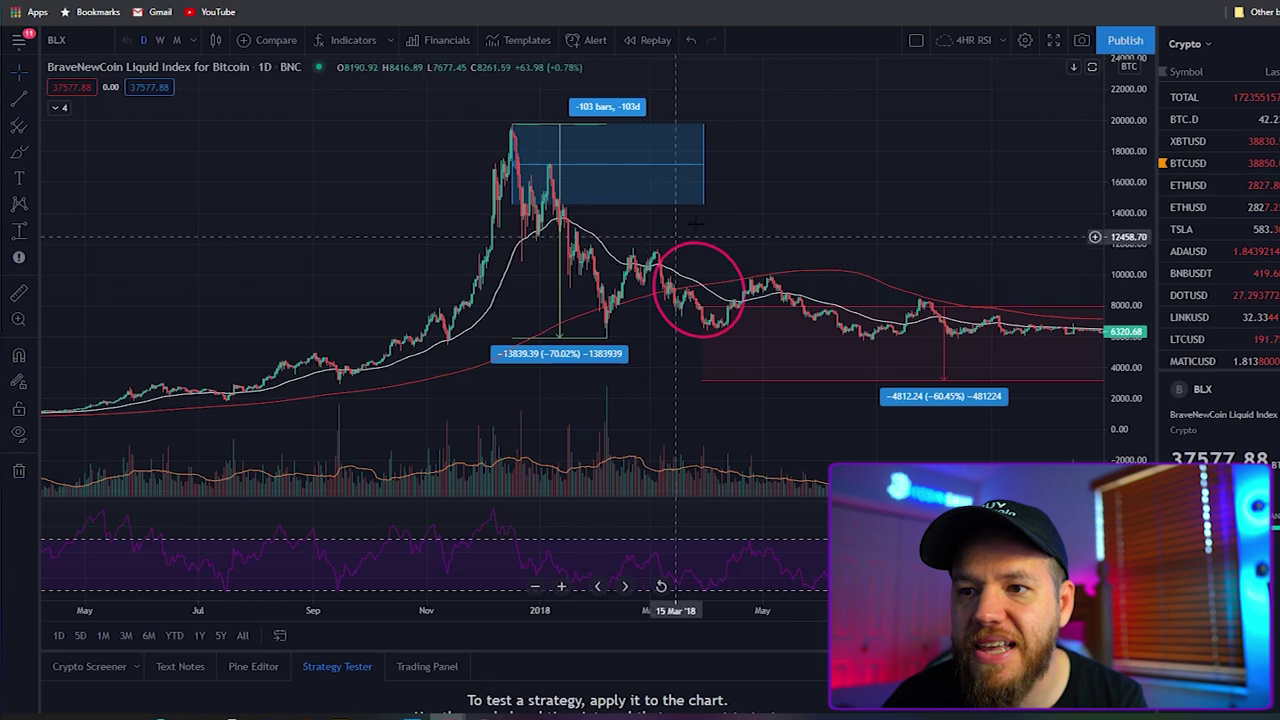
# Step: Examine the measured price decline that follows the pink-circled crossover through the end of 2018
pyautogui.moveTo(727, 203); pyautogui.dragTo(608, 243)
pyautogui.moveTo(772, 220); pyautogui.dragTo(675, 209)
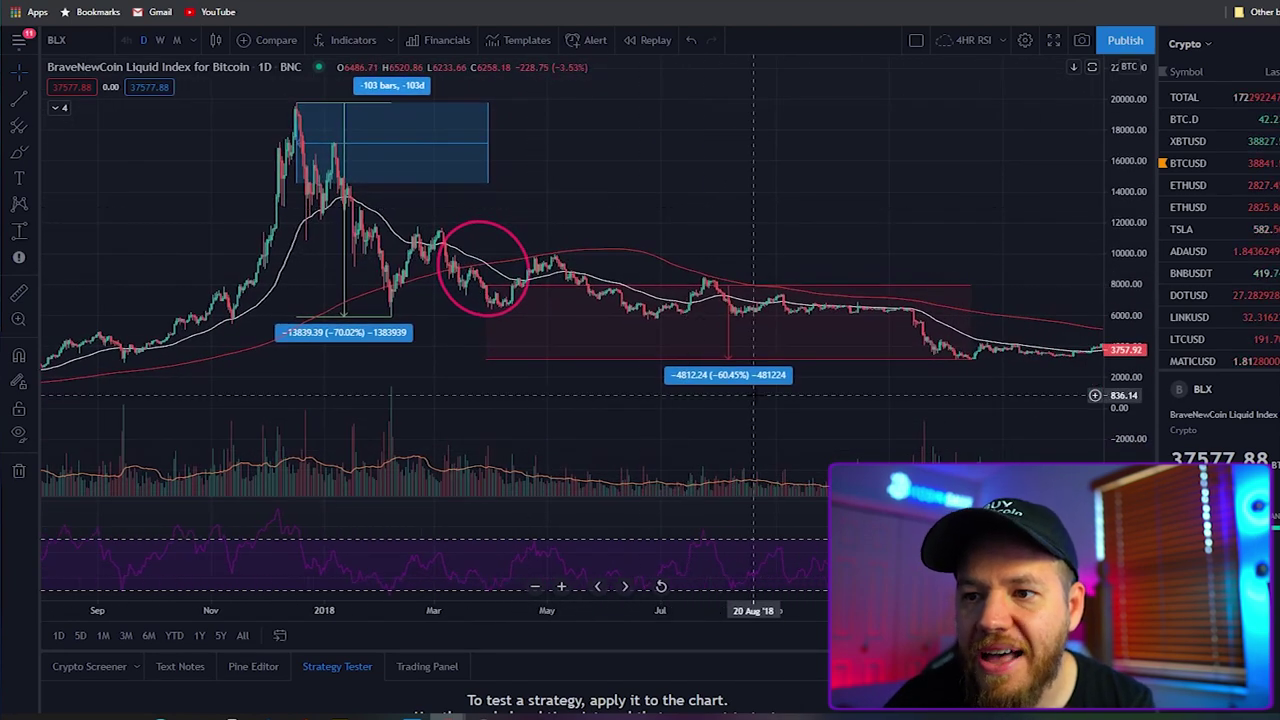
pyautogui.moveTo(343, 143); pyautogui.dragTo(420, 151)
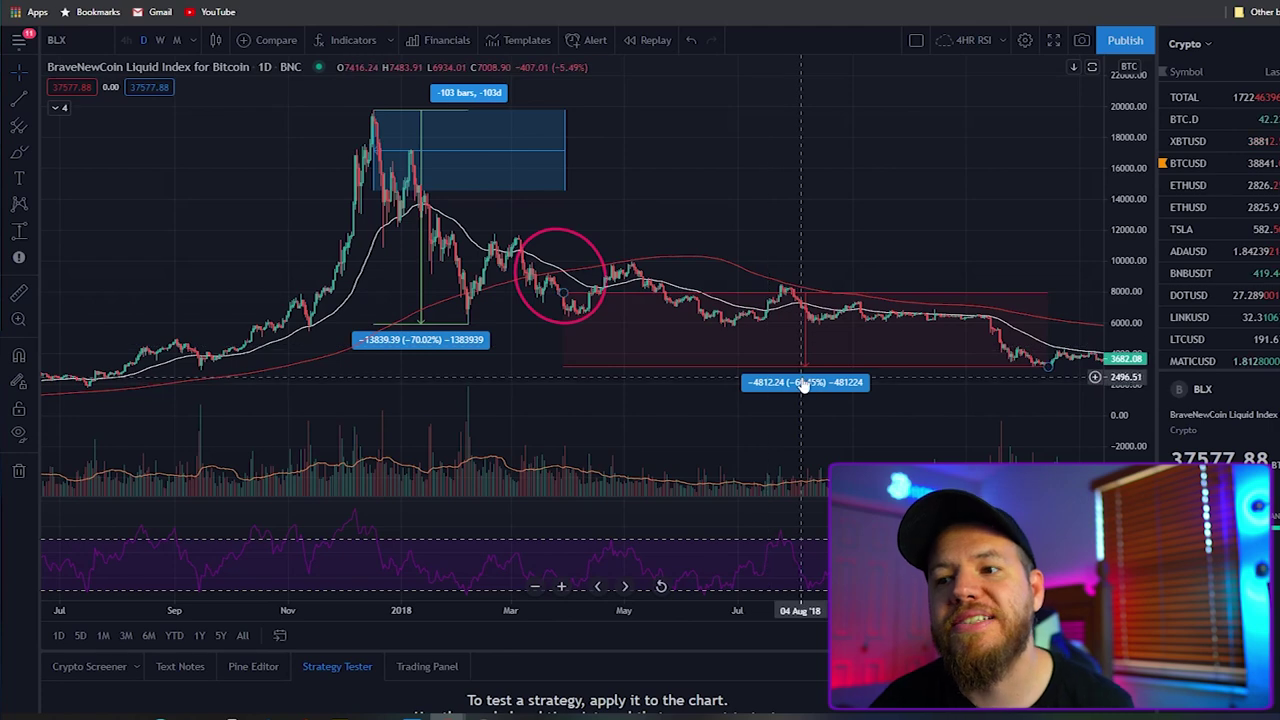
pyautogui.moveTo(788, 211); pyautogui.dragTo(861, 193)
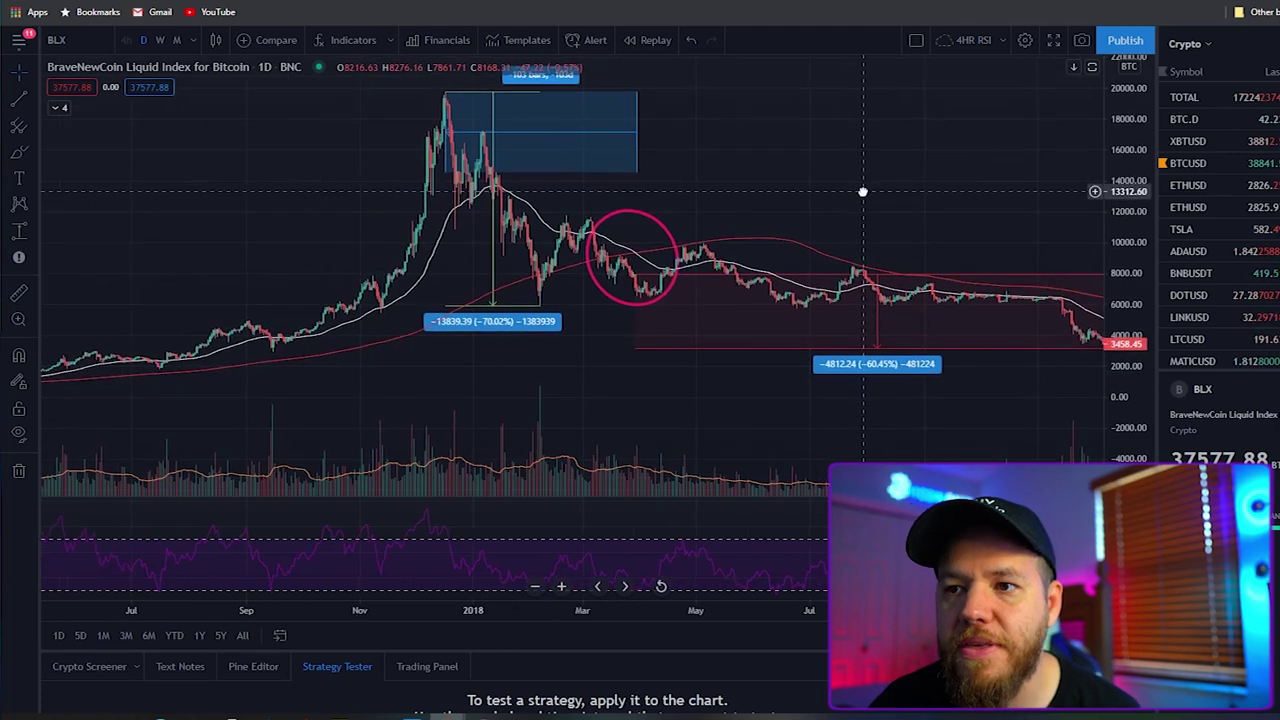
# Step: Go back to the 2013–2014 section of the daily chart and scale the prices so the November 2013 peak is readable
pyautogui.scroll(5, 771, 205)
pyautogui.moveTo(750, 398); pyautogui.dragTo(1135, 303)
pyautogui.moveTo(543, 368); pyautogui.dragTo(941, 367)
pyautogui.moveTo(508, 382); pyautogui.dragTo(945, 358)
pyautogui.moveTo(490, 361); pyautogui.dragTo(945, 346)
pyautogui.moveTo(760, 366); pyautogui.dragTo(849, 374)
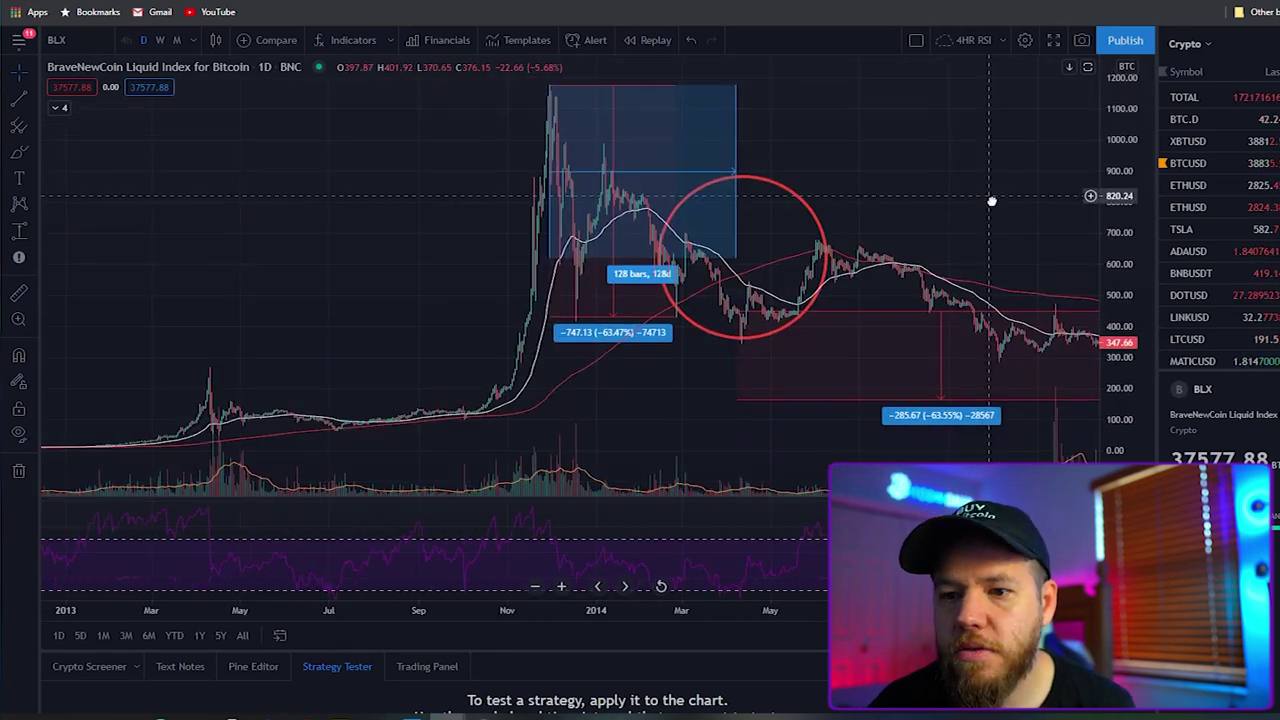
pyautogui.moveTo(992, 201); pyautogui.dragTo(1006, 216)
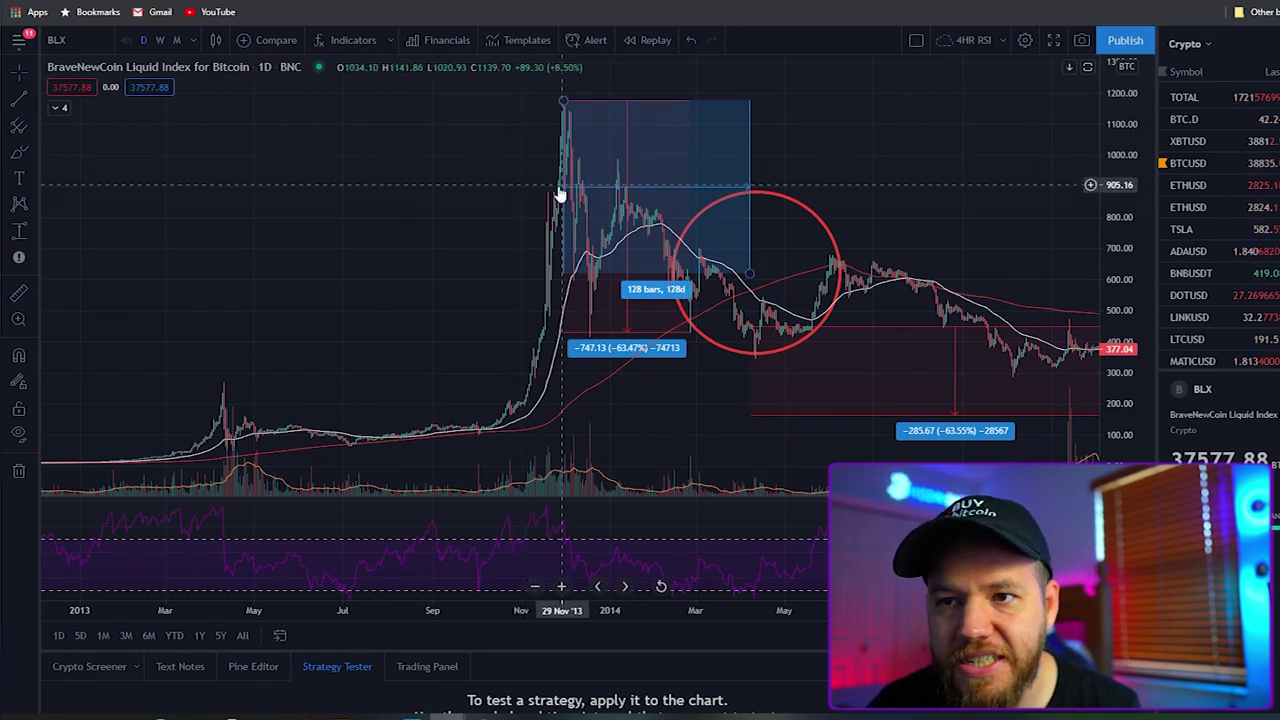
# Step: Examine the November 2013 peak, its 128-day range and the red-circled moving-average crossover of spring 2014 with stretched candles
pyautogui.moveTo(457, 212); pyautogui.dragTo(480, 168)
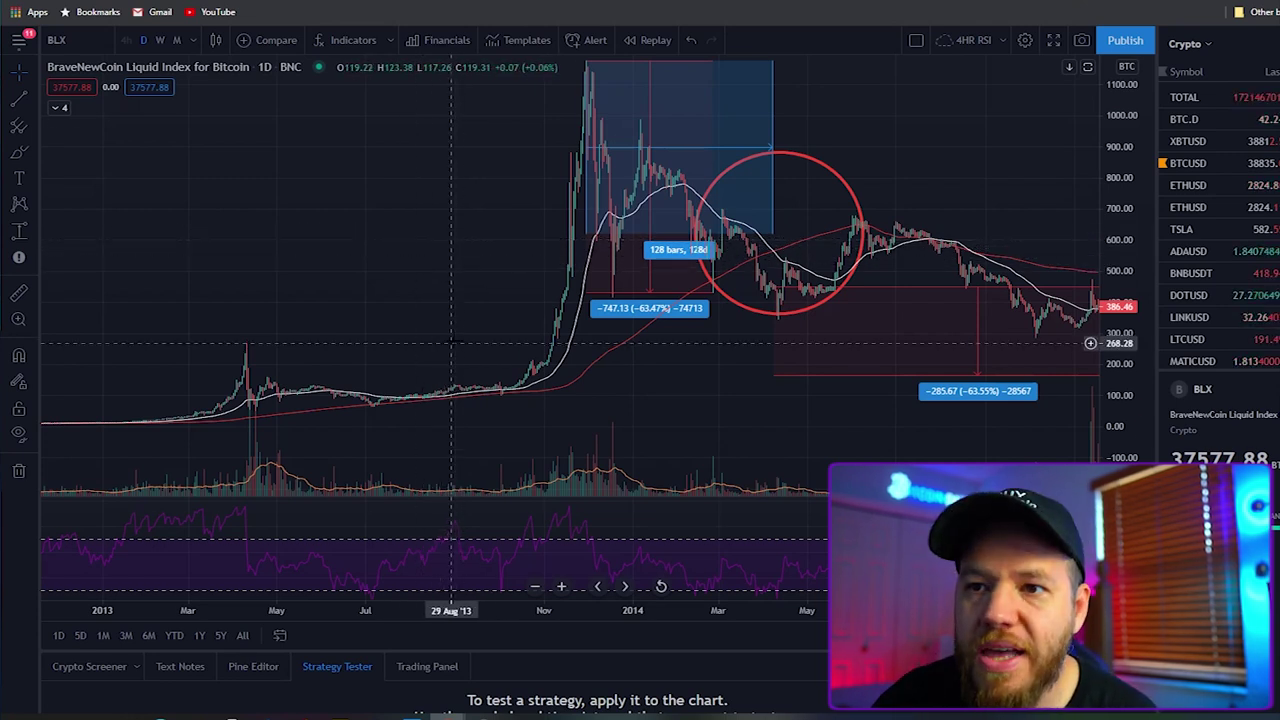
pyautogui.moveTo(451, 343); pyautogui.dragTo(449, 443)
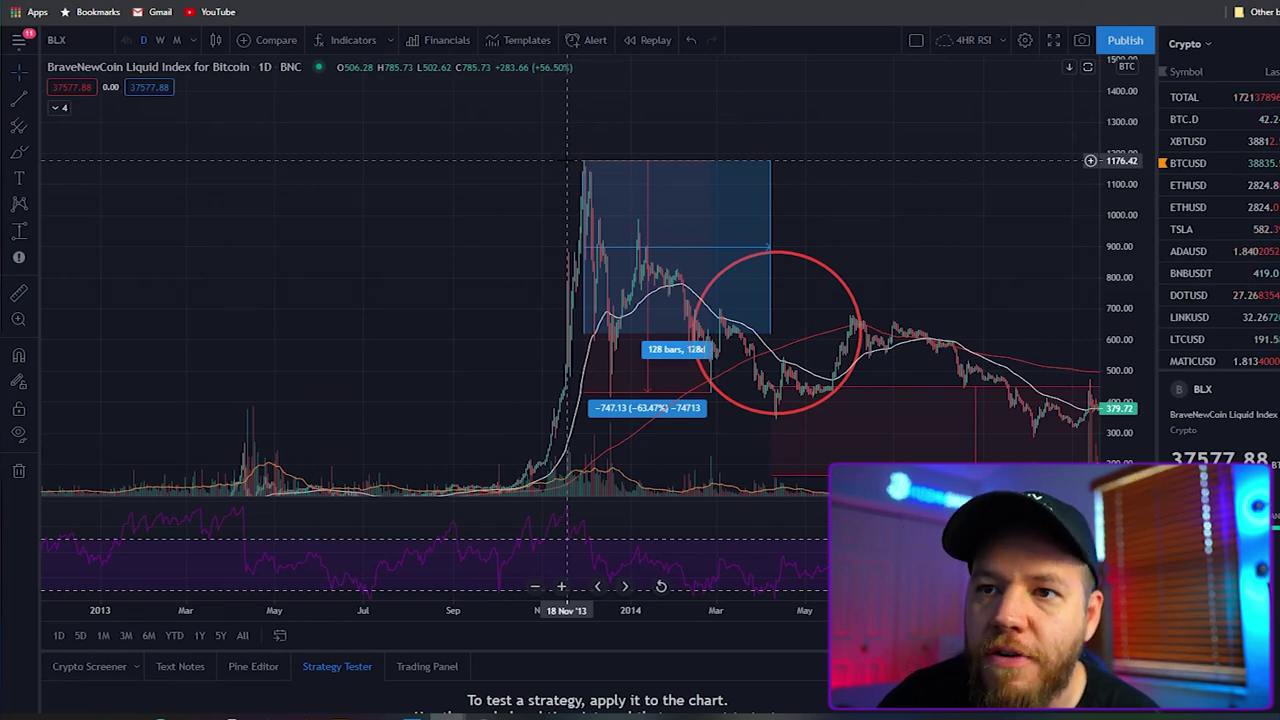
pyautogui.moveTo(501, 269); pyautogui.dragTo(487, 153)
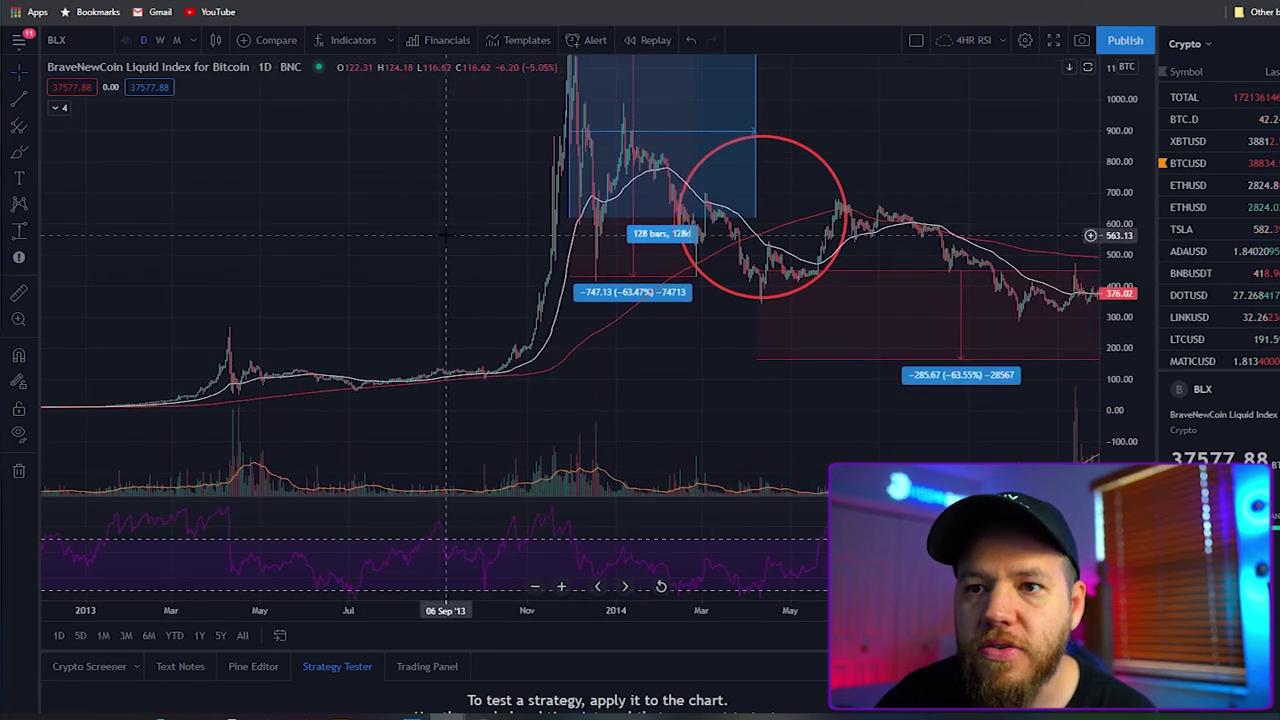
pyautogui.moveTo(446, 235); pyautogui.dragTo(455, 278)
pyautogui.moveTo(602, 609); pyautogui.dragTo(370, 604)
pyautogui.moveTo(779, 148); pyautogui.dragTo(963, 152)
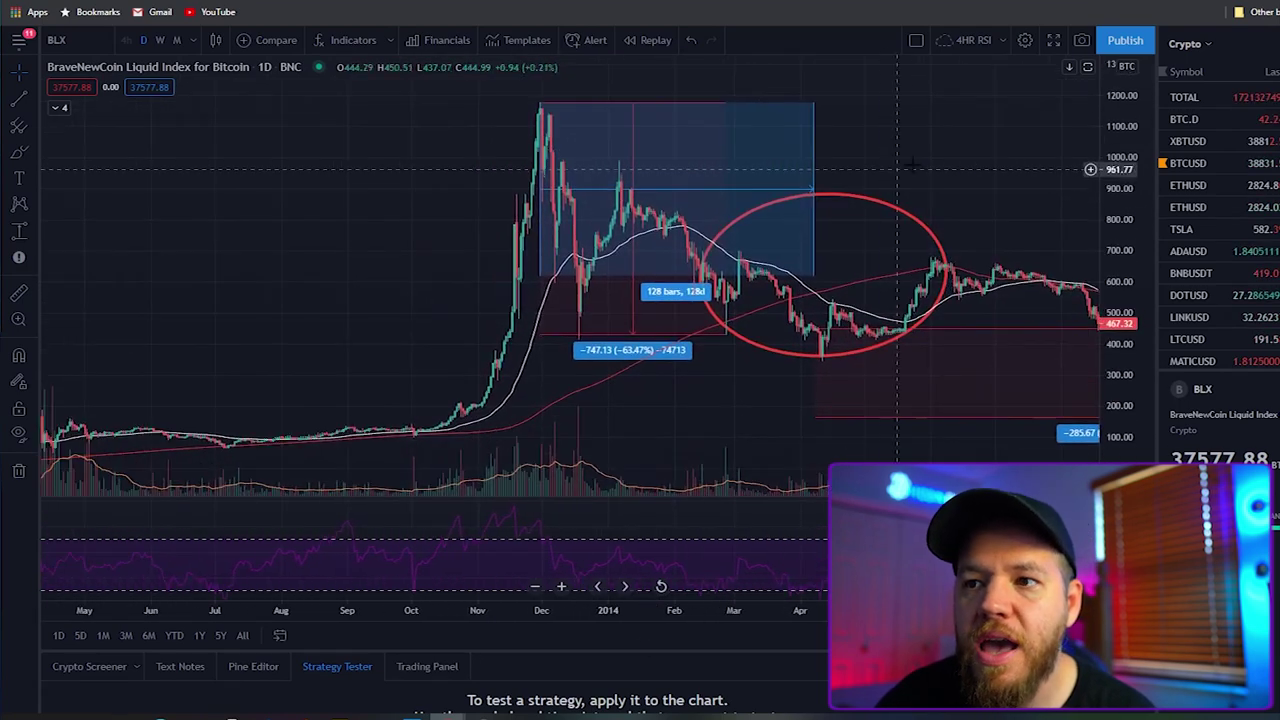
pyautogui.hscroll(-2, 884, 172)
pyautogui.moveTo(736, 614); pyautogui.dragTo(581, 602)
pyautogui.moveTo(1128, 202); pyautogui.dragTo(1112, 310)
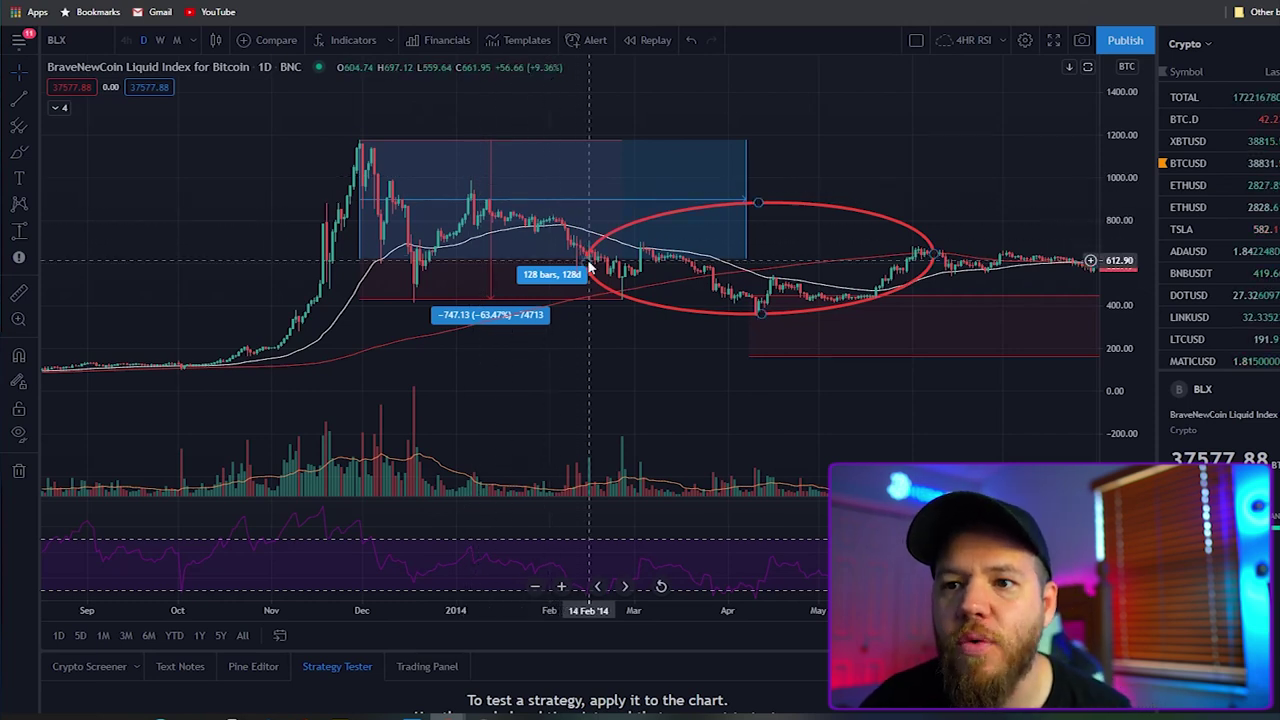
# Step: Examine the measured decline after the red-circled 2014 crossover, following the price down to its early 2015 low
pyautogui.hscroll(5, 590, 270)
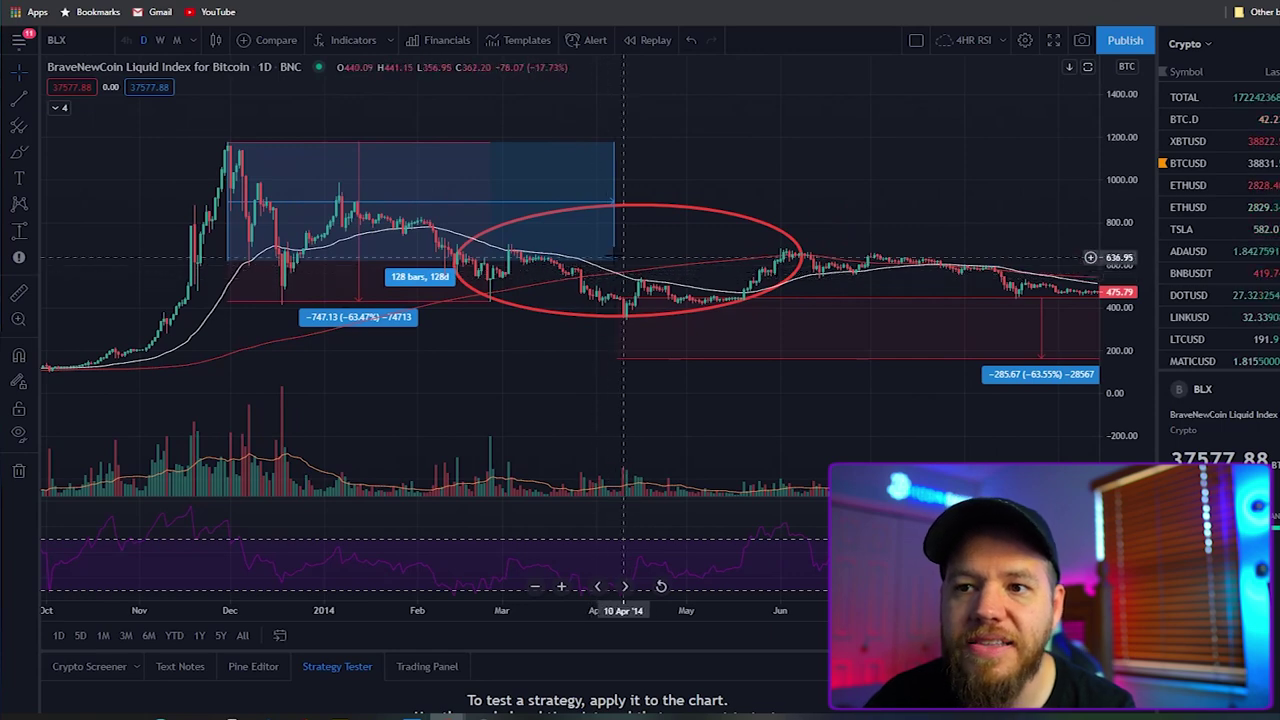
pyautogui.hscroll(-3, 490, 230)
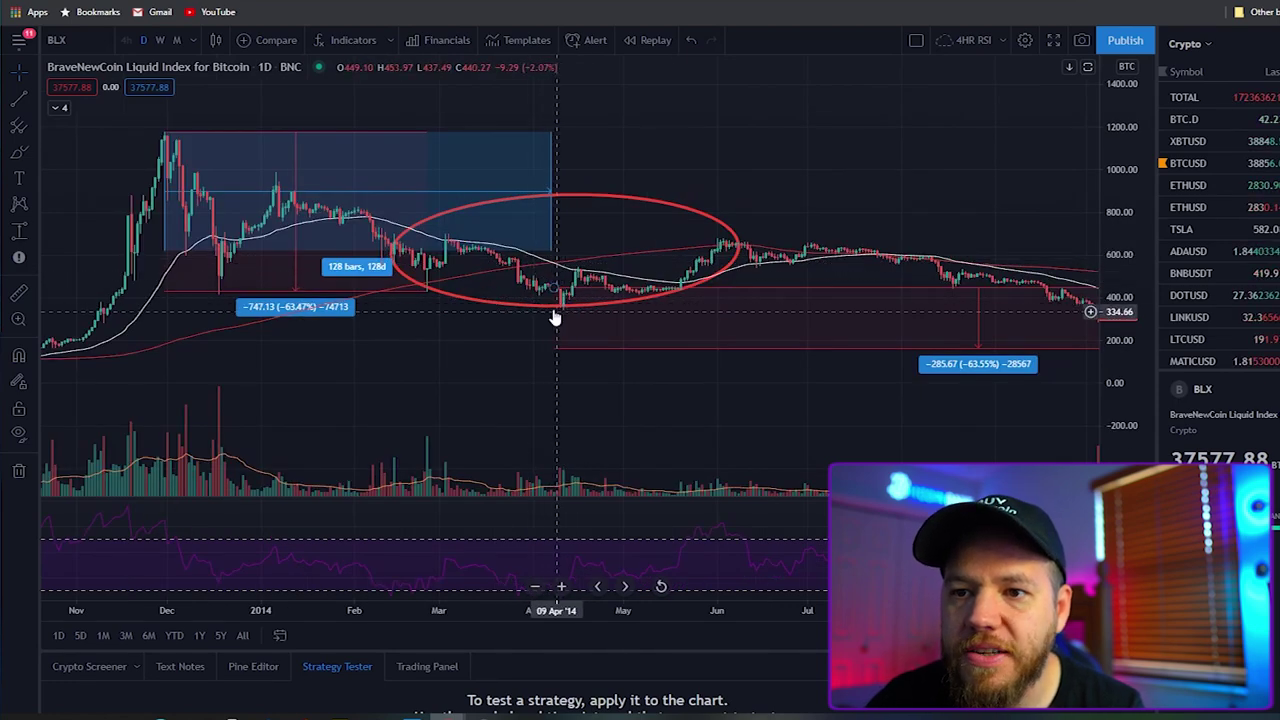
pyautogui.hscroll(4, 557, 305)
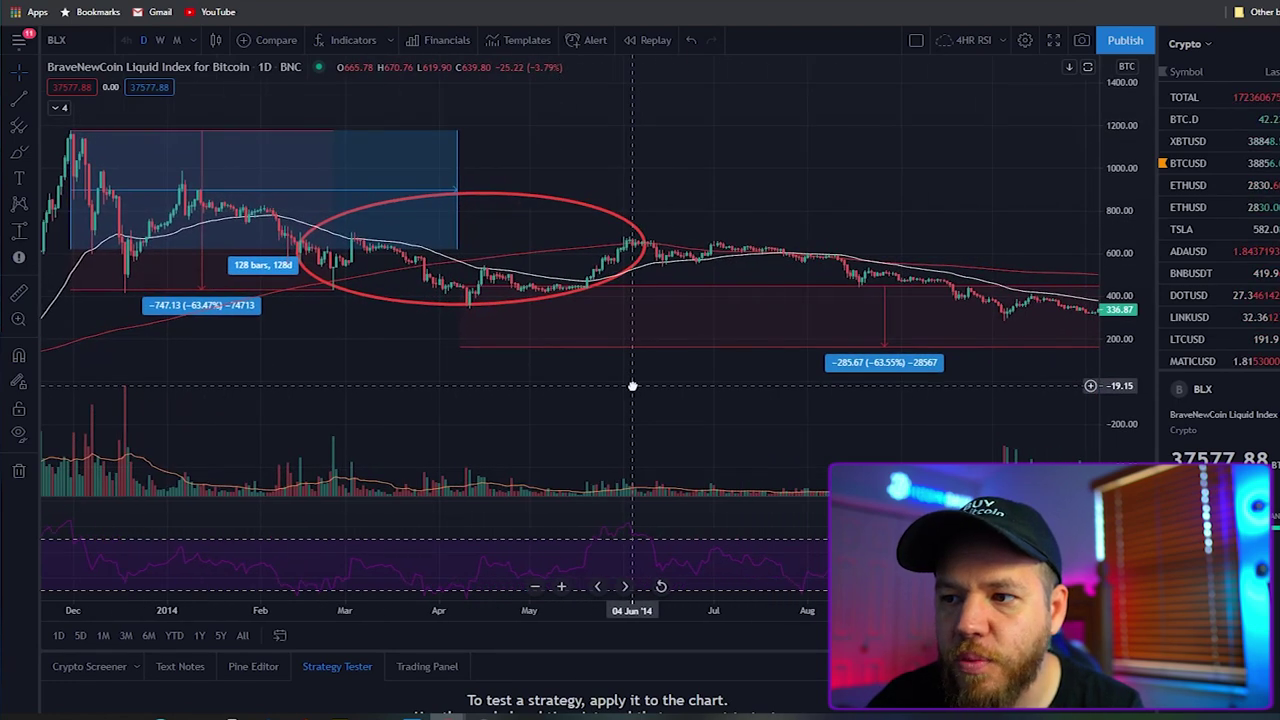
pyautogui.hscroll(4, 530, 340)
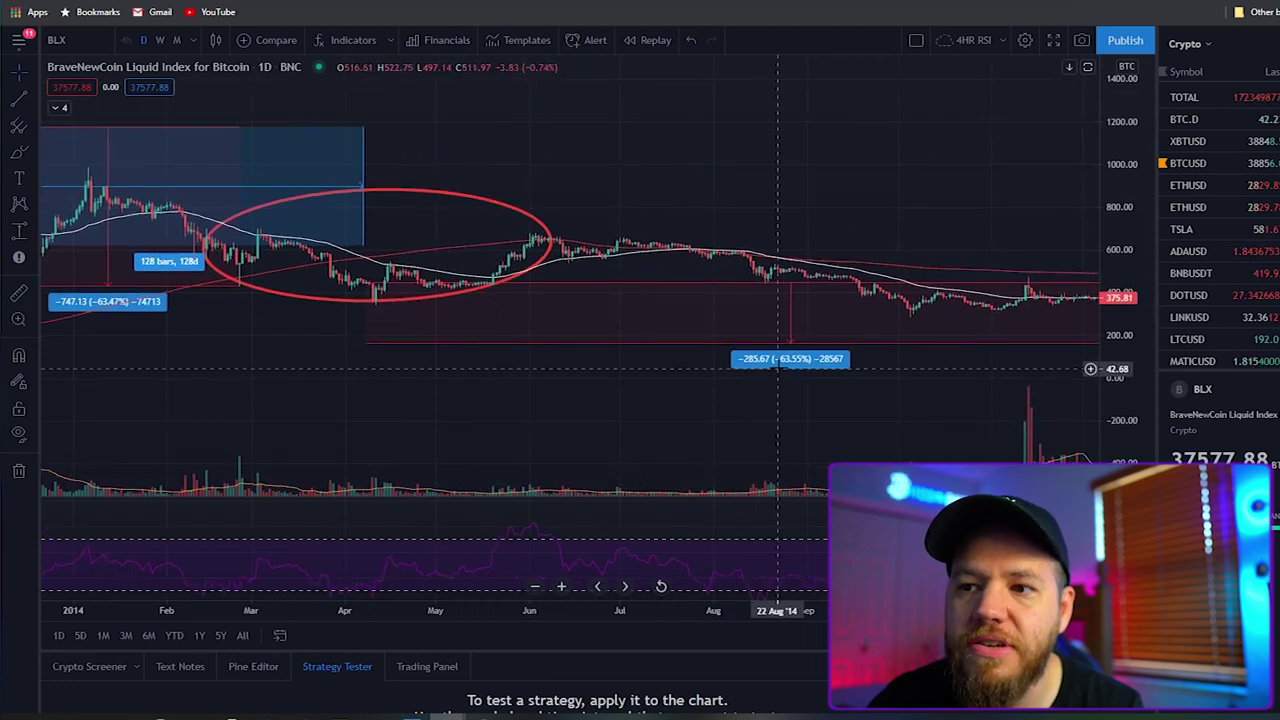
pyautogui.moveTo(603, 613); pyautogui.dragTo(806, 611)
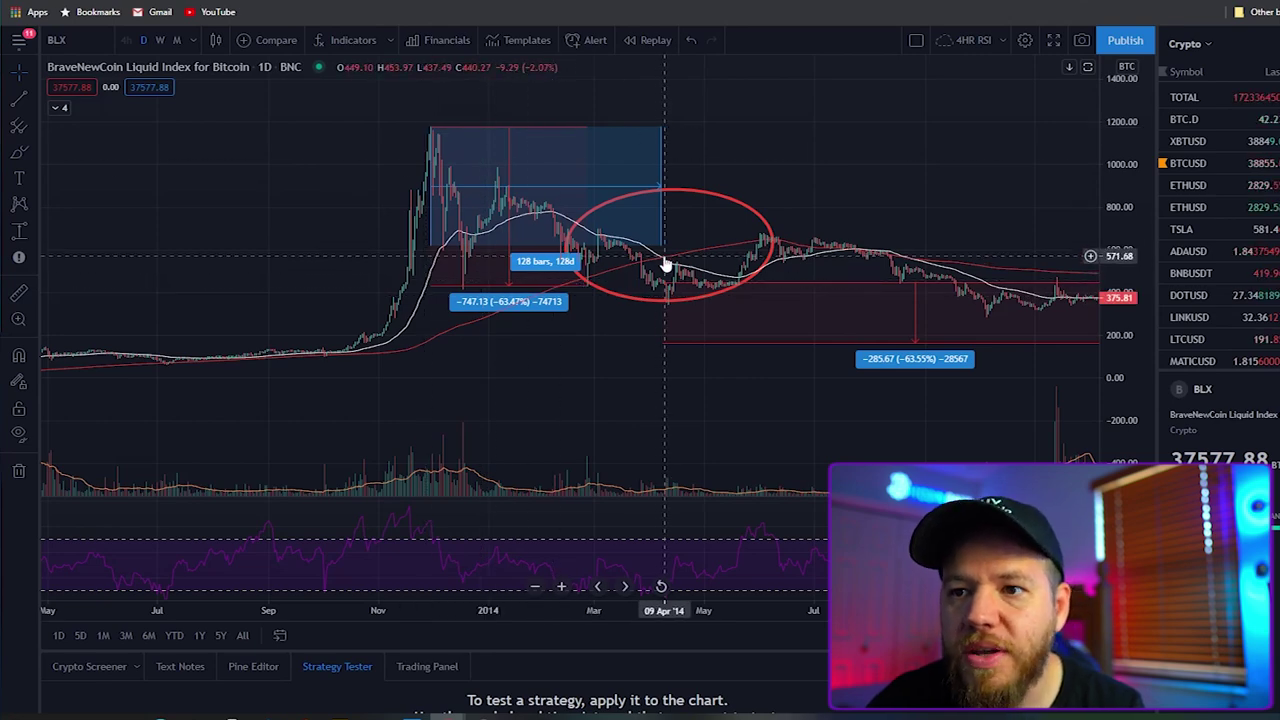
pyautogui.moveTo(703, 400); pyautogui.dragTo(533, 391)
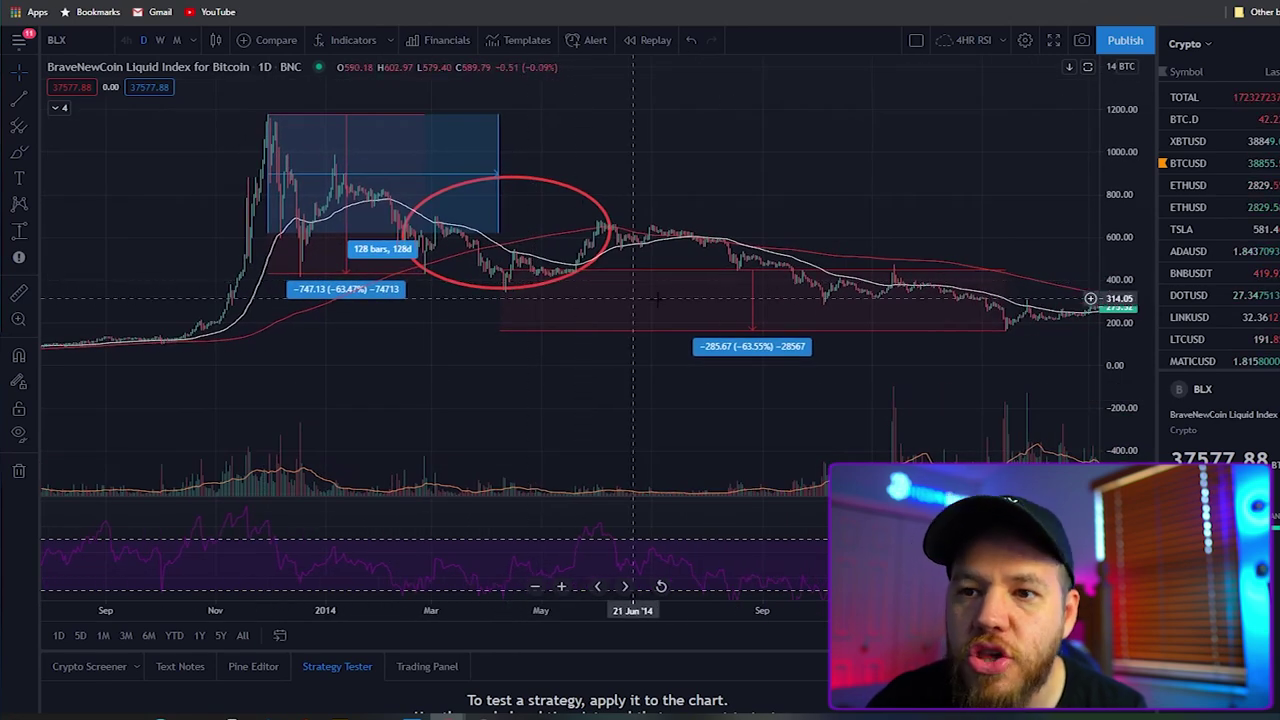
pyautogui.moveTo(867, 389); pyautogui.dragTo(757, 397)
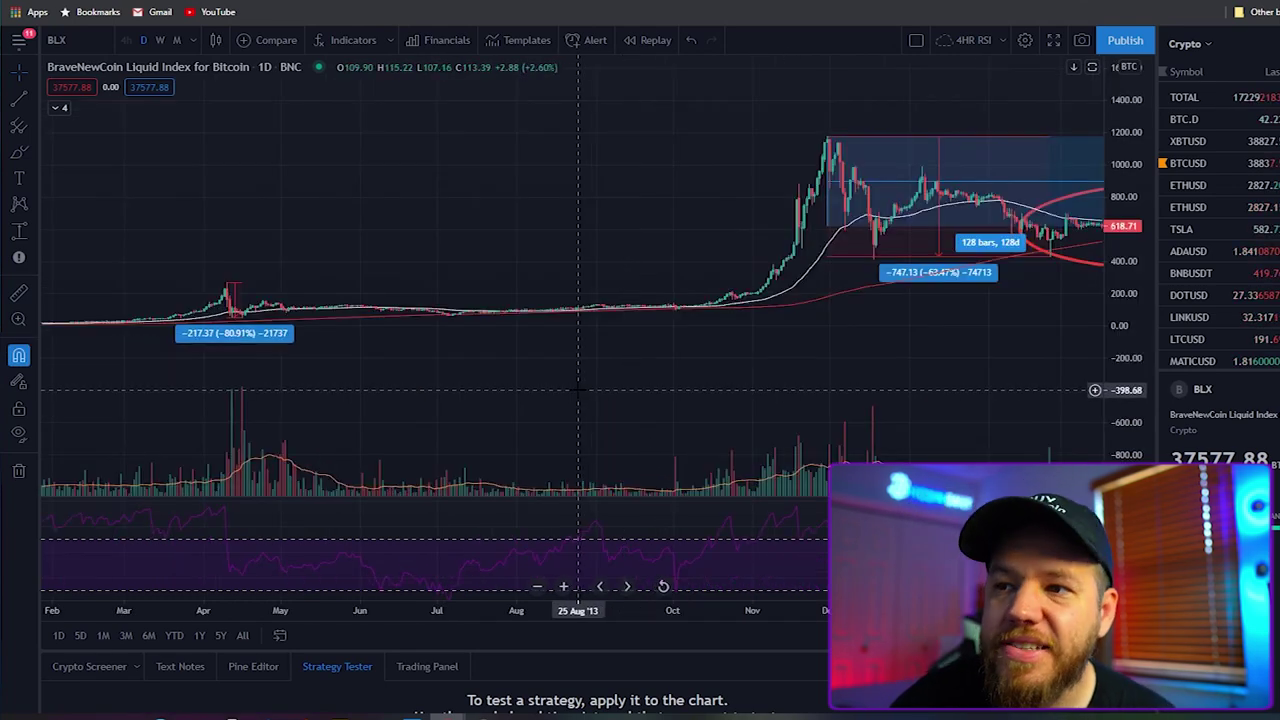
# Step: Examine the measured April 2013 crash against the moving averages, with the time and price scales enlarged around it
pyautogui.hscroll(-2, 578, 390)
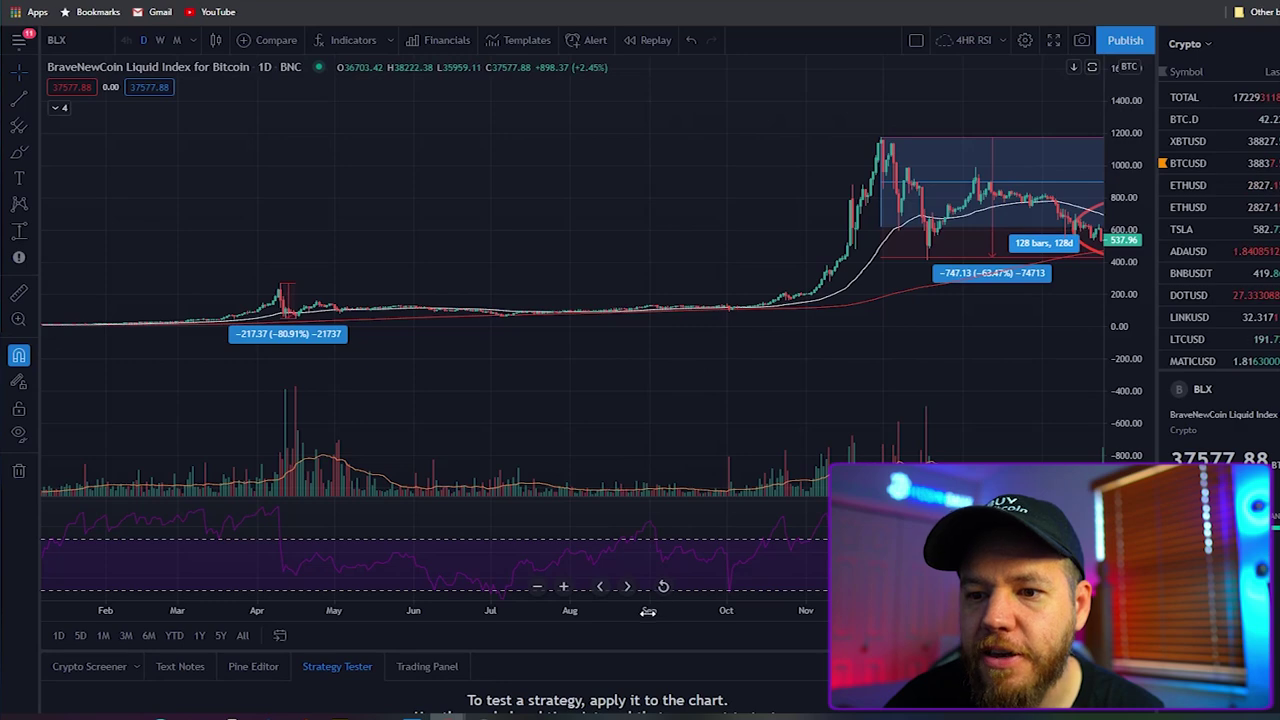
pyautogui.moveTo(648, 612); pyautogui.dragTo(897, 612)
pyautogui.hscroll(-2, 842, 403)
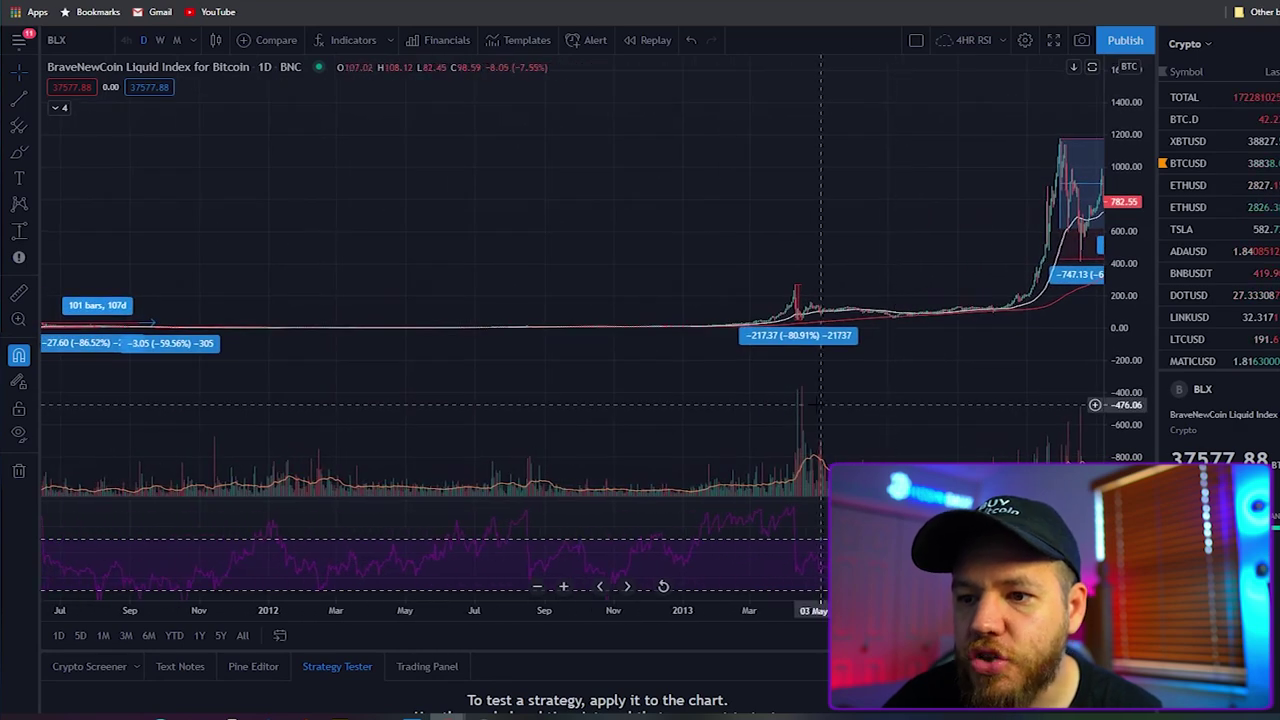
pyautogui.moveTo(822, 610); pyautogui.dragTo(374, 610)
pyautogui.moveTo(487, 407); pyautogui.dragTo(853, 393)
pyautogui.moveTo(1117, 390); pyautogui.dragTo(1106, 135)
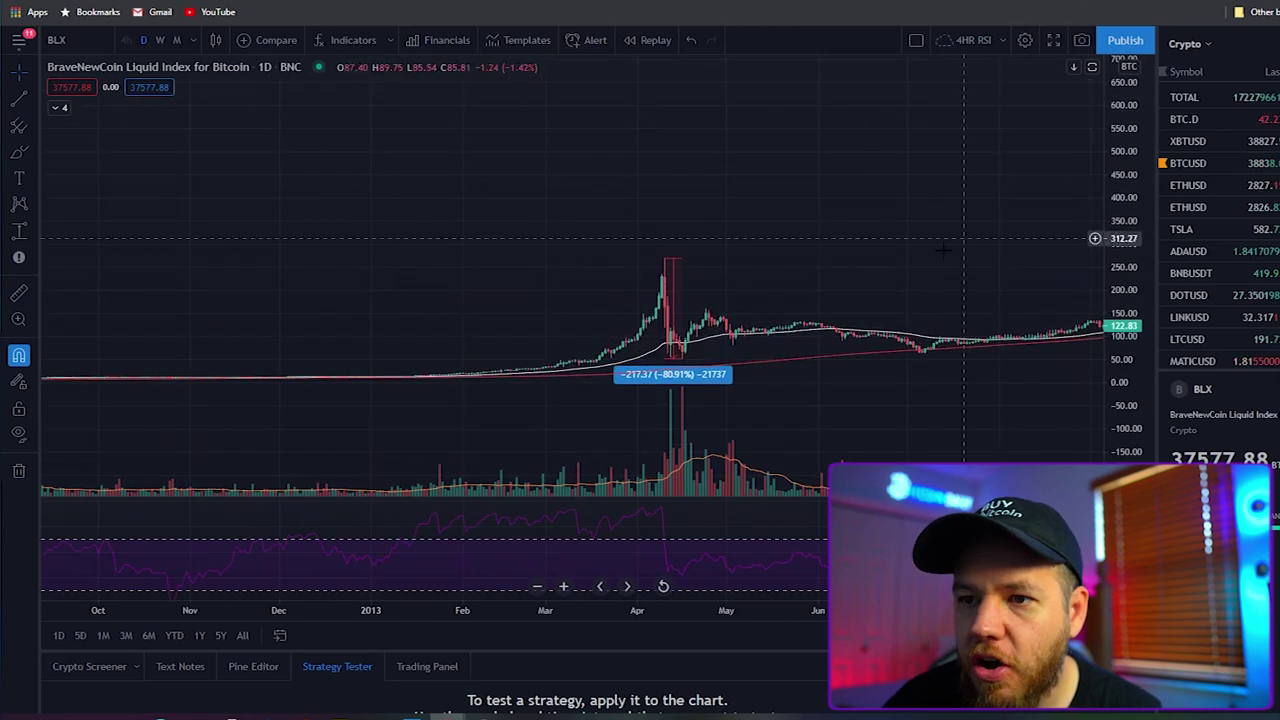
# Step: Examine the measured April 2013 crash against the moving averages, with the prices stretched and the candles widened around the following rebound
pyautogui.moveTo(937, 250); pyautogui.dragTo(967, 140)
pyautogui.moveTo(1117, 384); pyautogui.dragTo(1125, 197)
pyautogui.moveTo(903, 122); pyautogui.dragTo(856, 166)
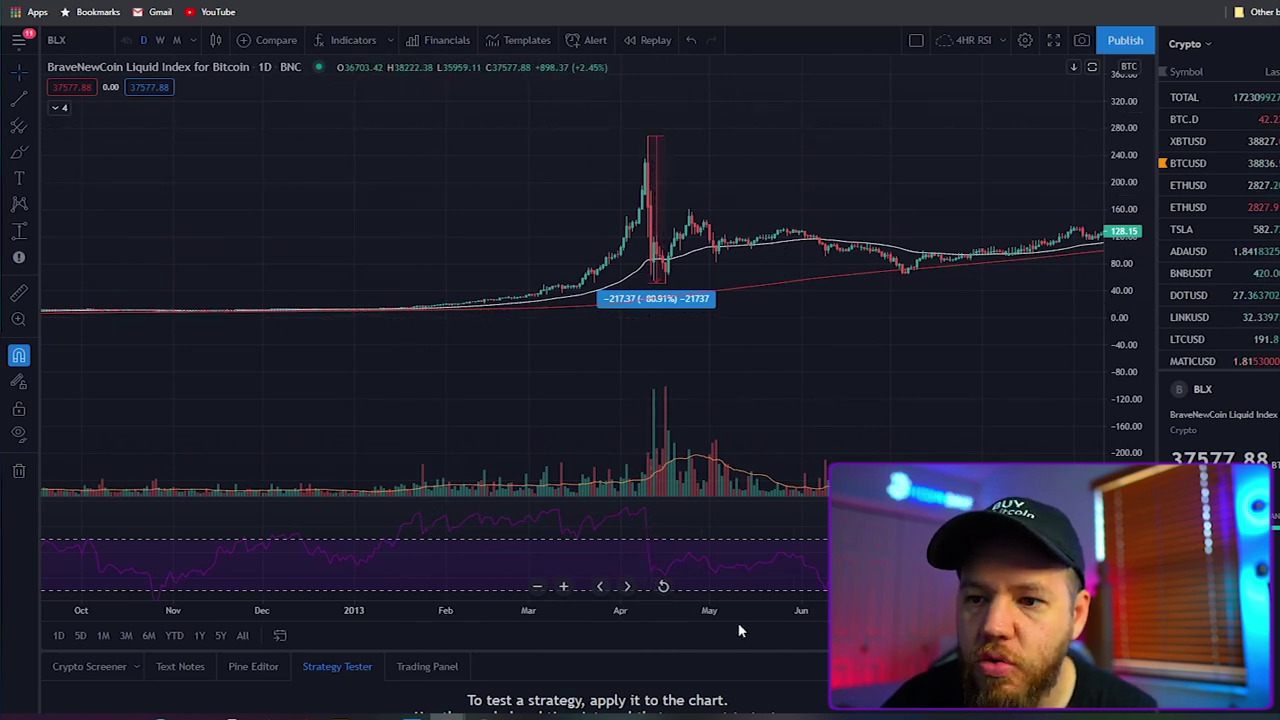
pyautogui.scroll(3, 655, 398)
pyautogui.moveTo(654, 370); pyautogui.dragTo(821, 358)
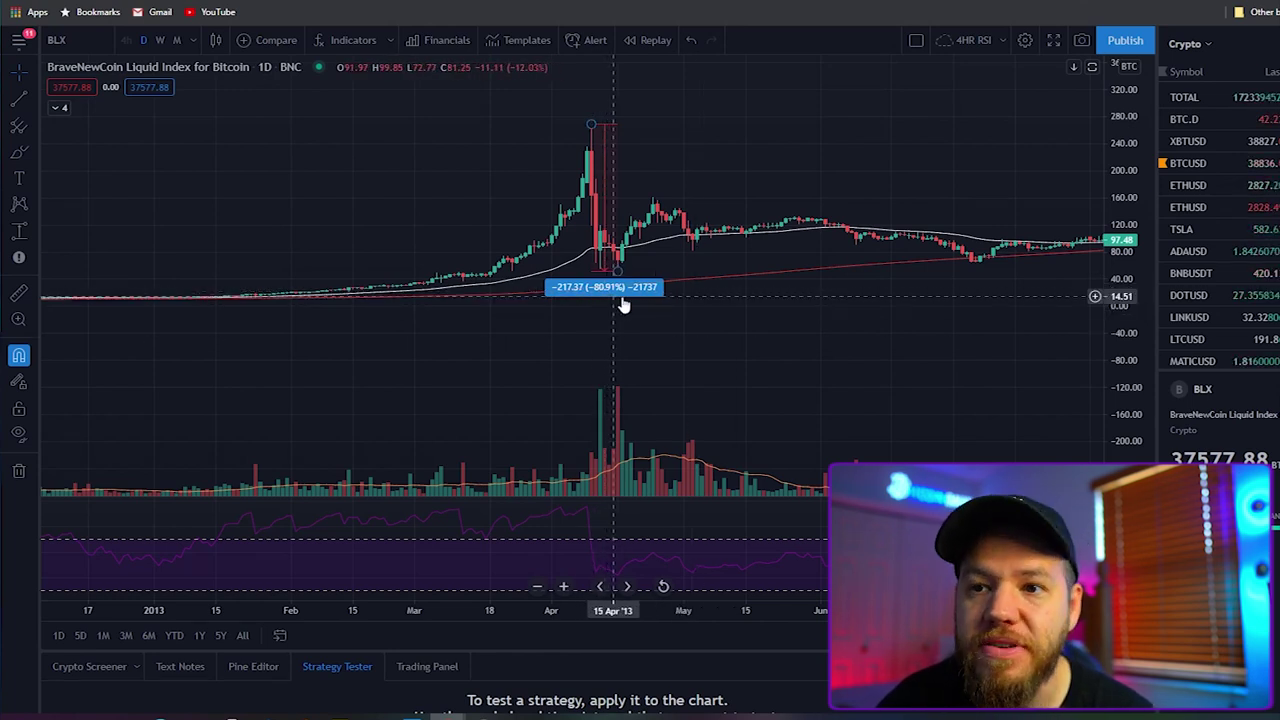
pyautogui.scroll(2, 620, 304)
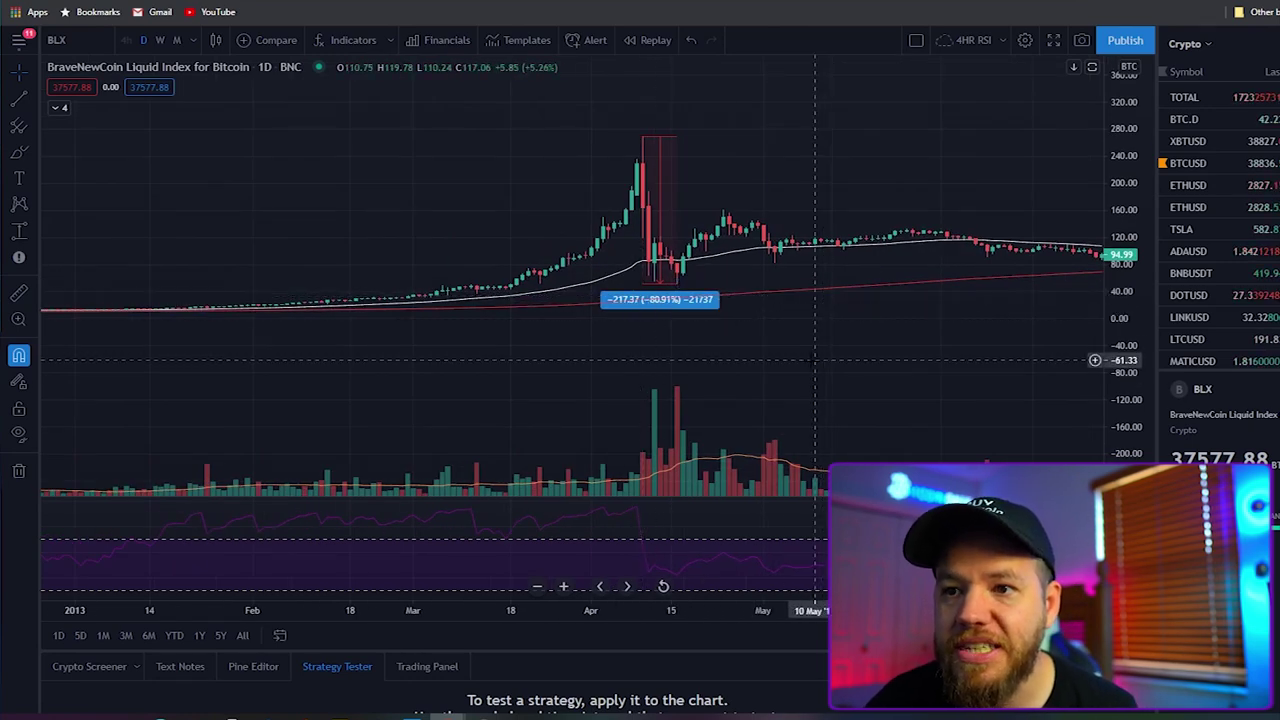
pyautogui.moveTo(768, 257); pyautogui.dragTo(655, 264)
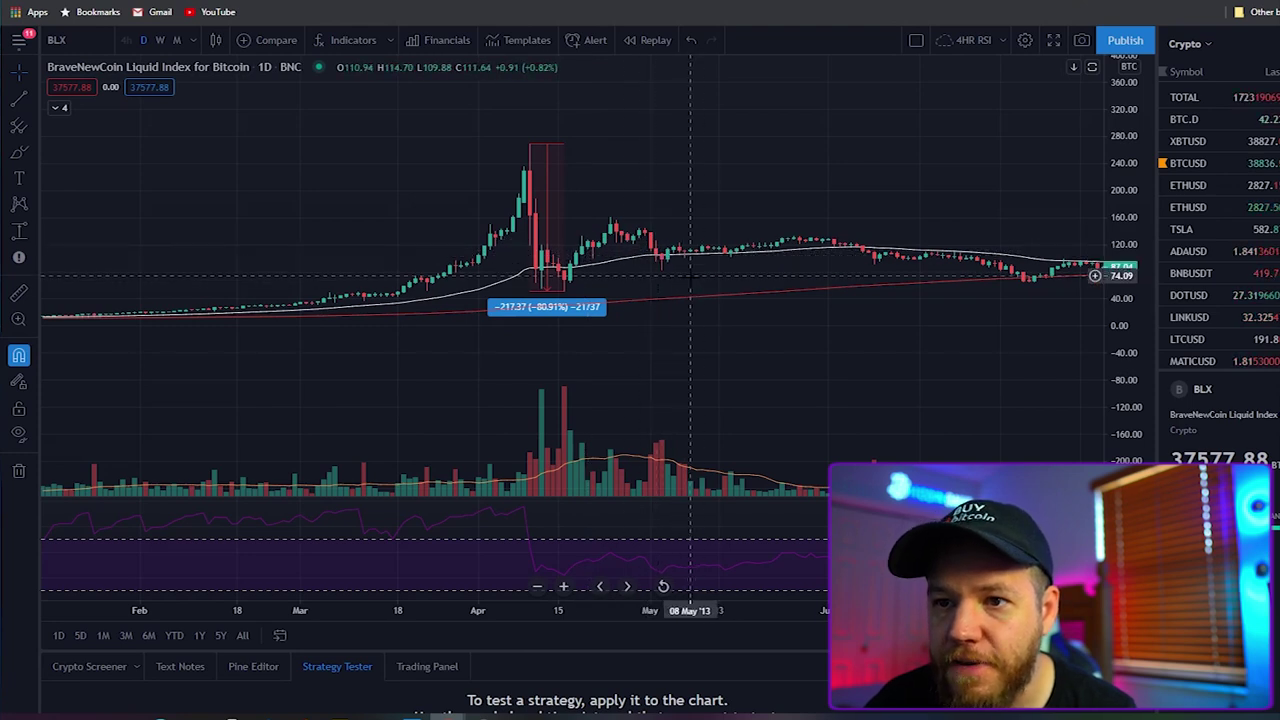
# Step: Follow the two moving averages from May 2013 through the summer into the November 2013 rally to check for a crossover
pyautogui.moveTo(837, 294); pyautogui.dragTo(545, 300)
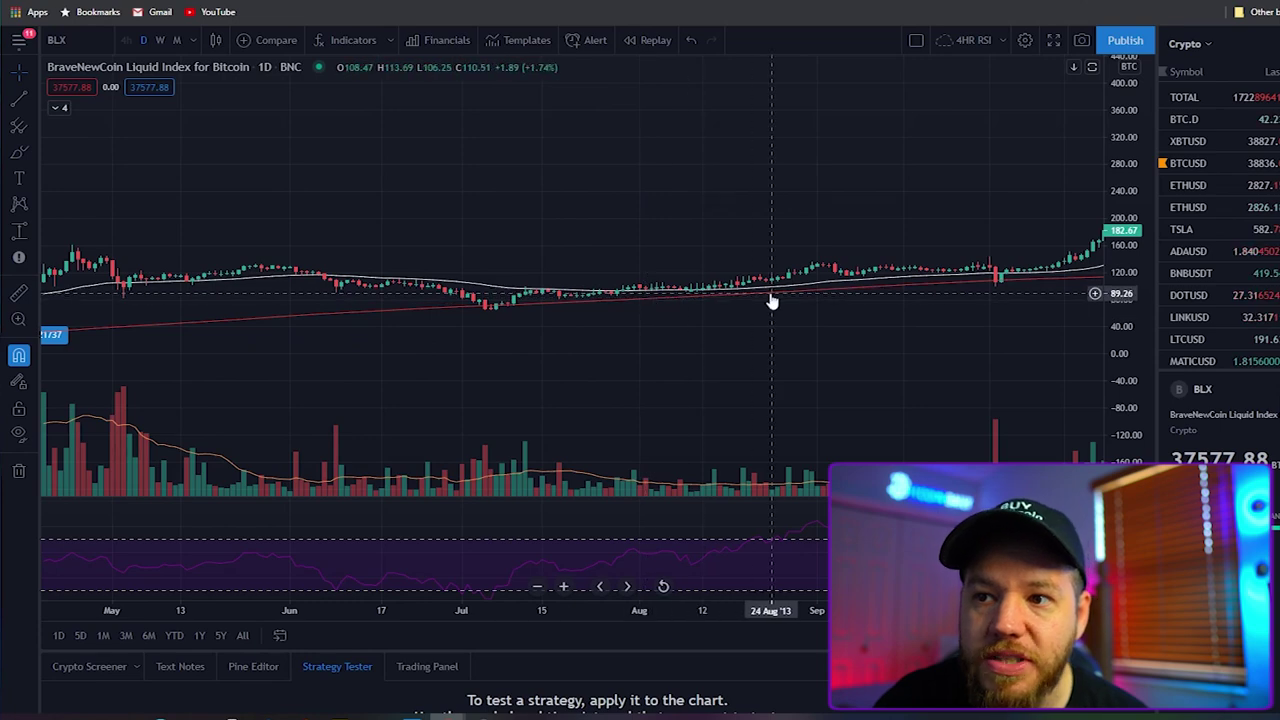
pyautogui.moveTo(780, 294); pyautogui.dragTo(620, 292)
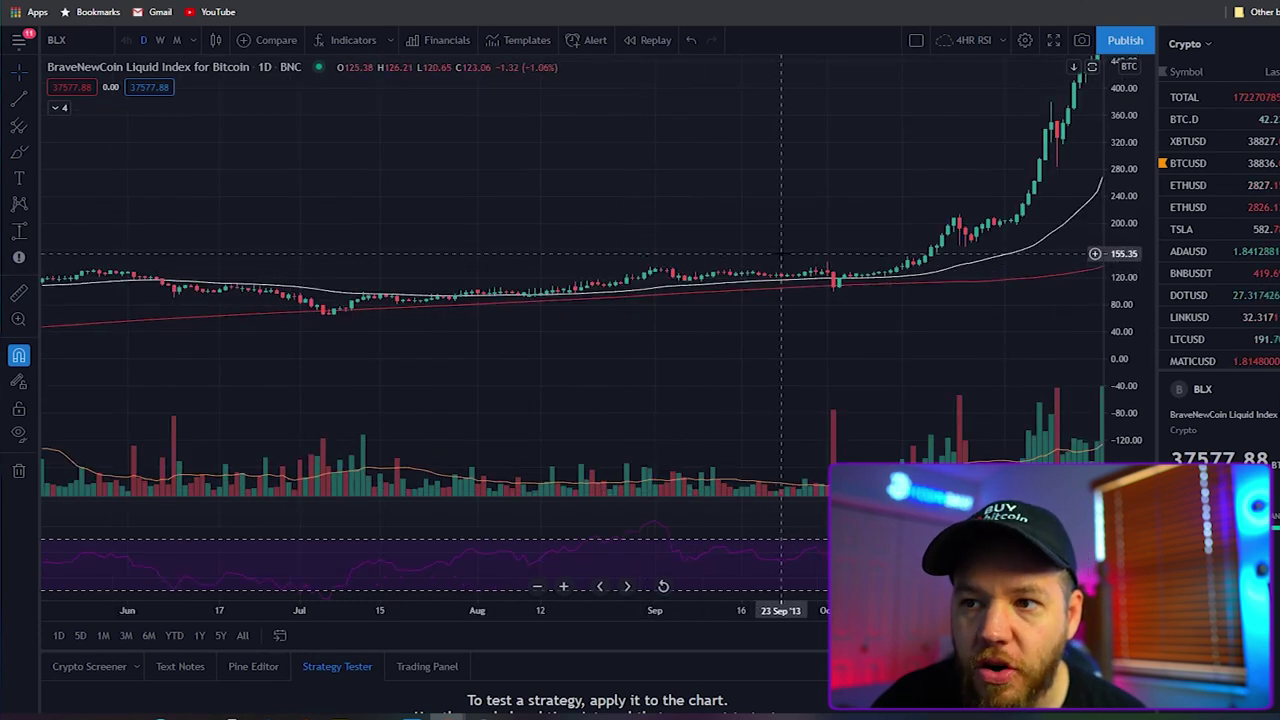
pyautogui.moveTo(829, 326); pyautogui.dragTo(645, 345)
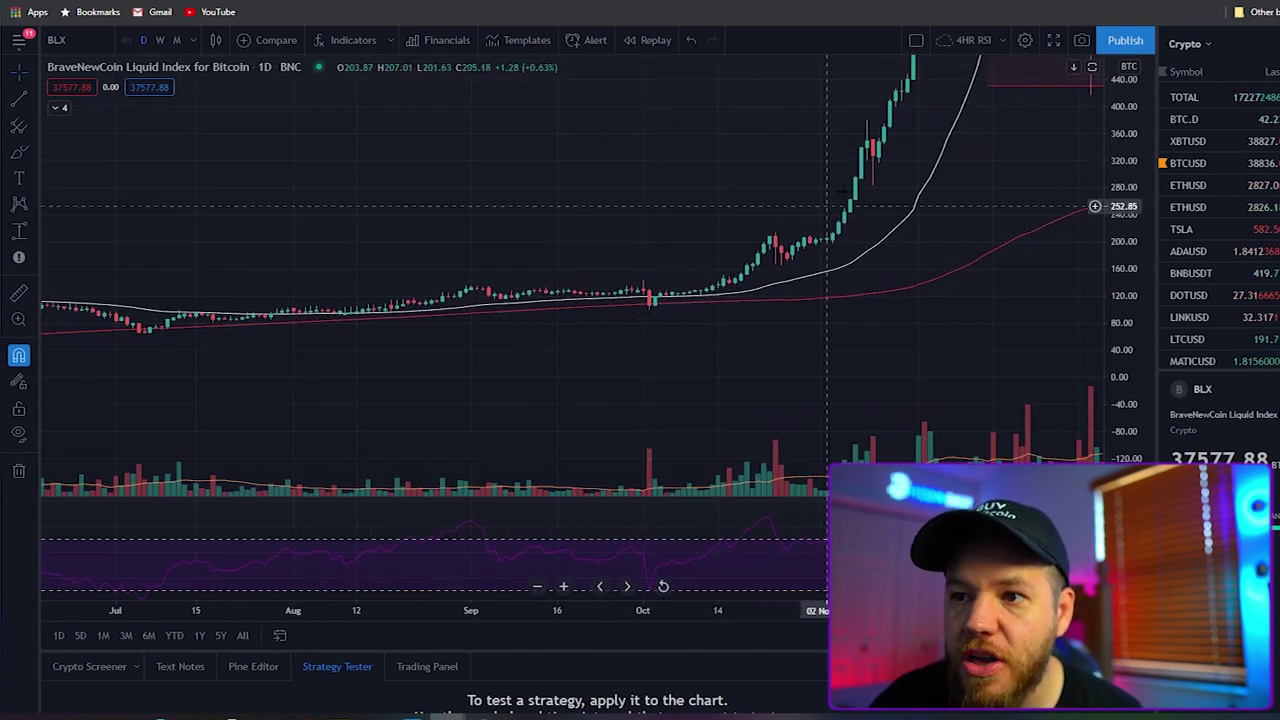
# Step: Compare the April 2013 crash with the November 2013 peak and the circled 2014 crossover, with the time and price scales compressed
pyautogui.moveTo(665, 608); pyautogui.dragTo(968, 604)
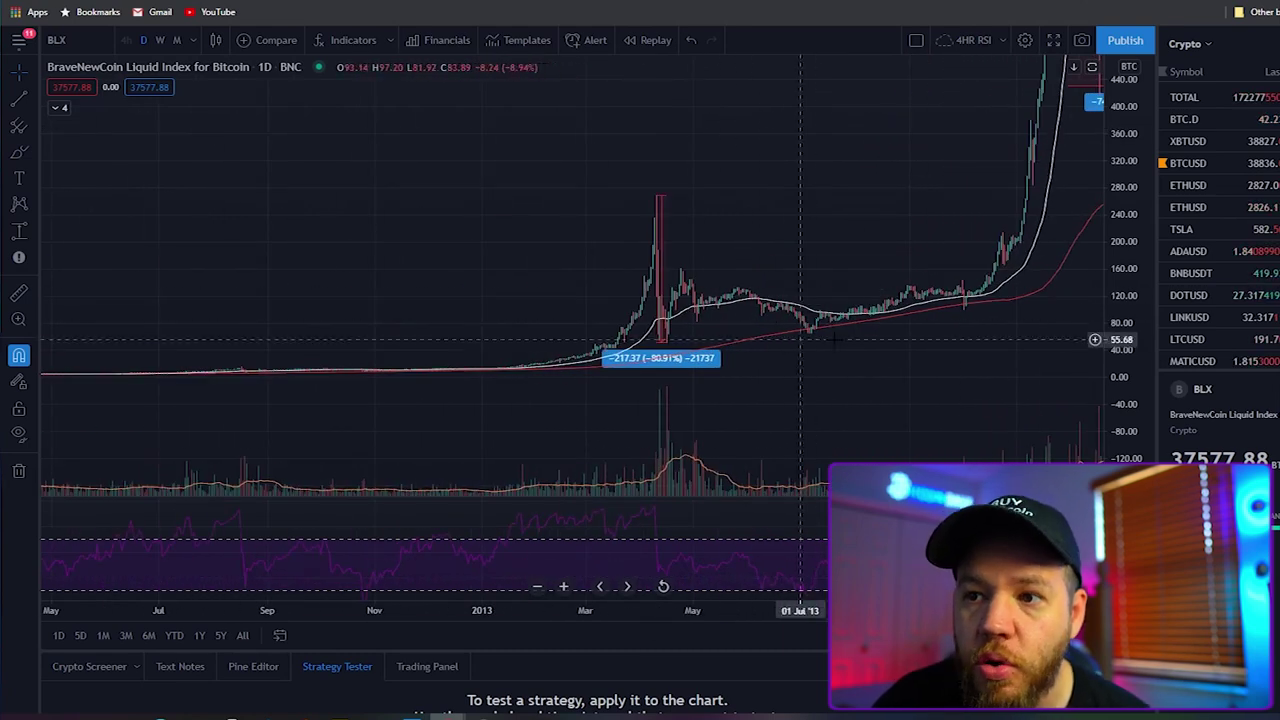
pyautogui.moveTo(953, 370); pyautogui.dragTo(742, 417)
pyautogui.moveTo(1128, 266); pyautogui.dragTo(1128, 460)
pyautogui.moveTo(993, 398); pyautogui.dragTo(856, 400)
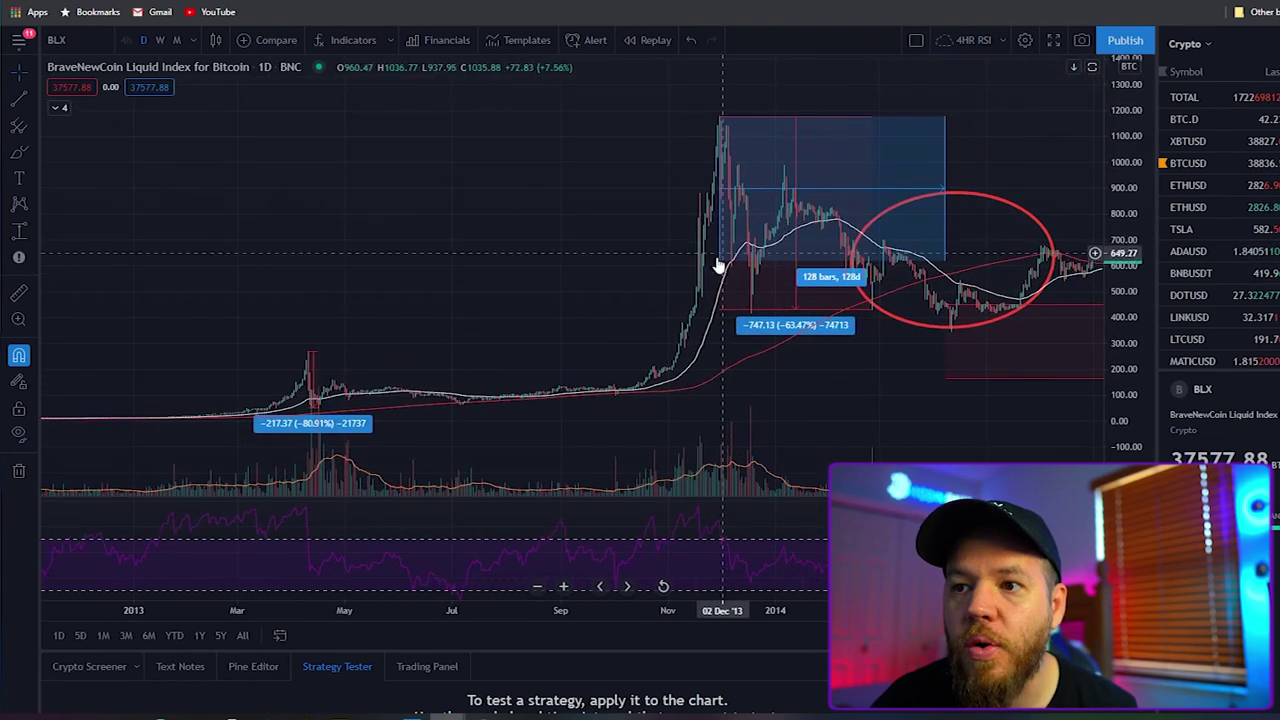
pyautogui.moveTo(790, 343); pyautogui.dragTo(840, 345)
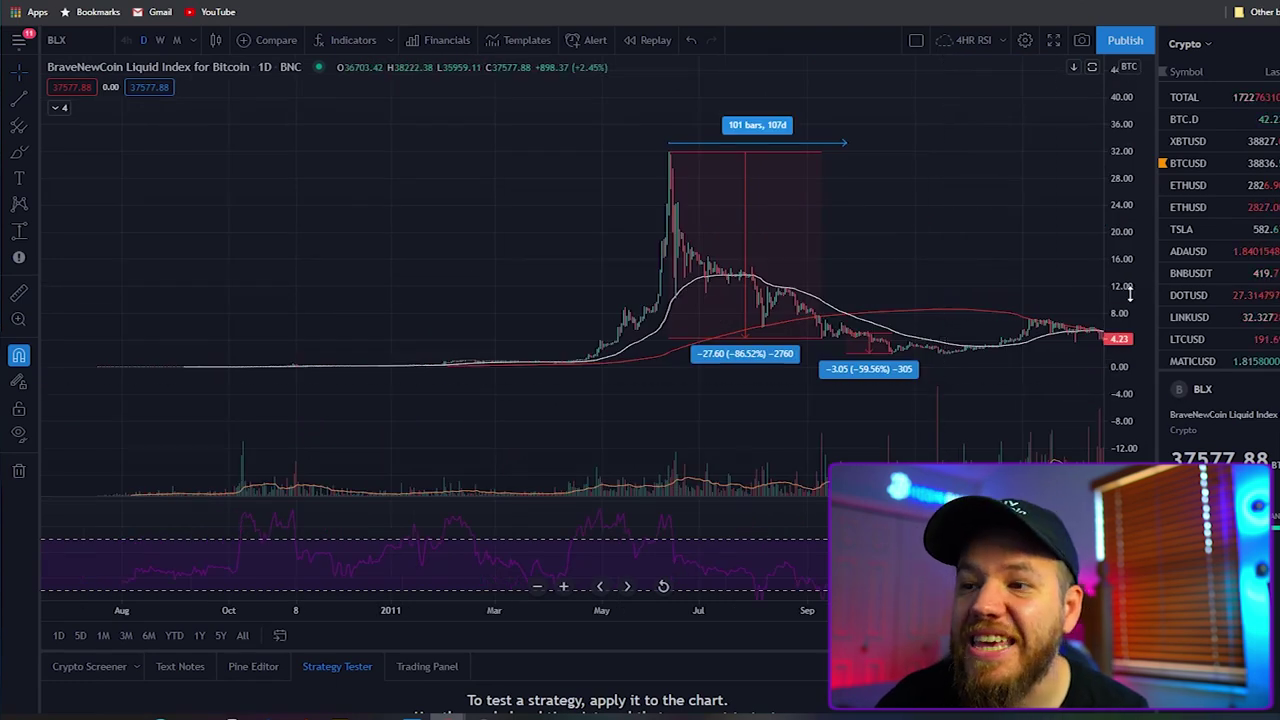
# Step: Examine the June 2011 peak, its 107-day range and the measured declines around the moving-average crossover in late 2011
pyautogui.moveTo(1130, 295); pyautogui.dragTo(1121, 327)
pyautogui.moveTo(966, 226); pyautogui.dragTo(817, 189)
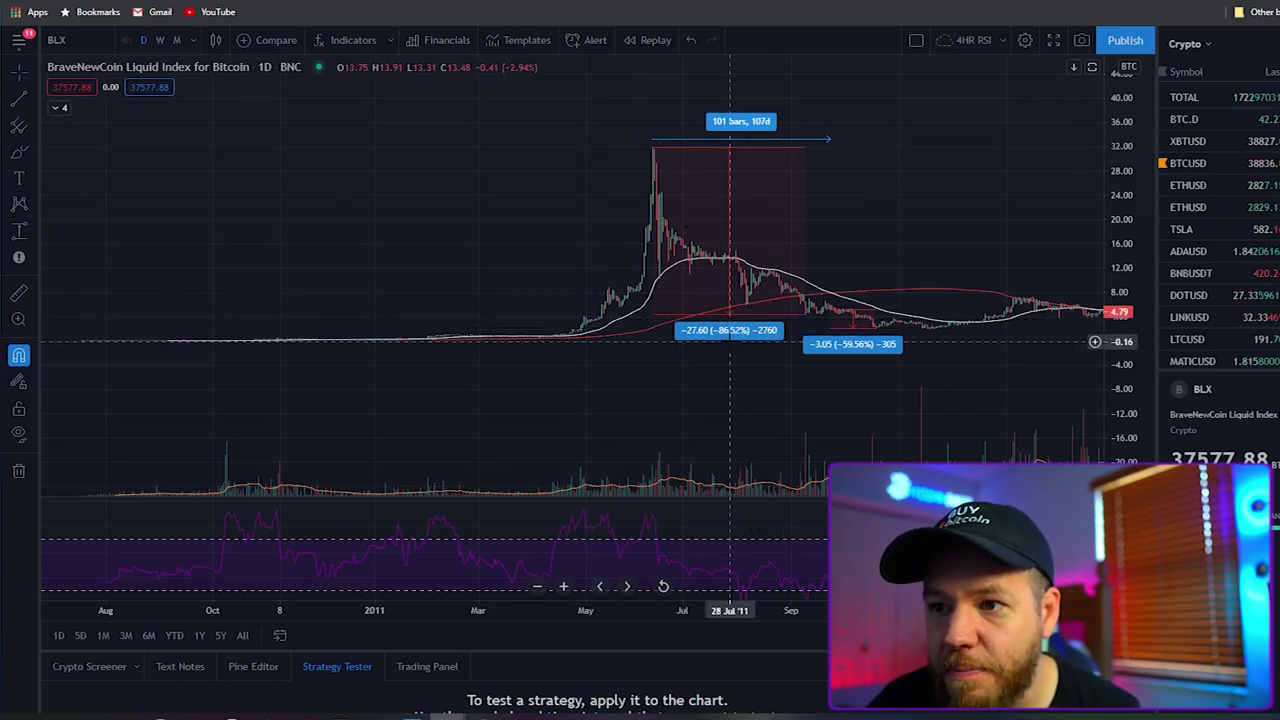
pyautogui.moveTo(769, 617); pyautogui.dragTo(614, 617)
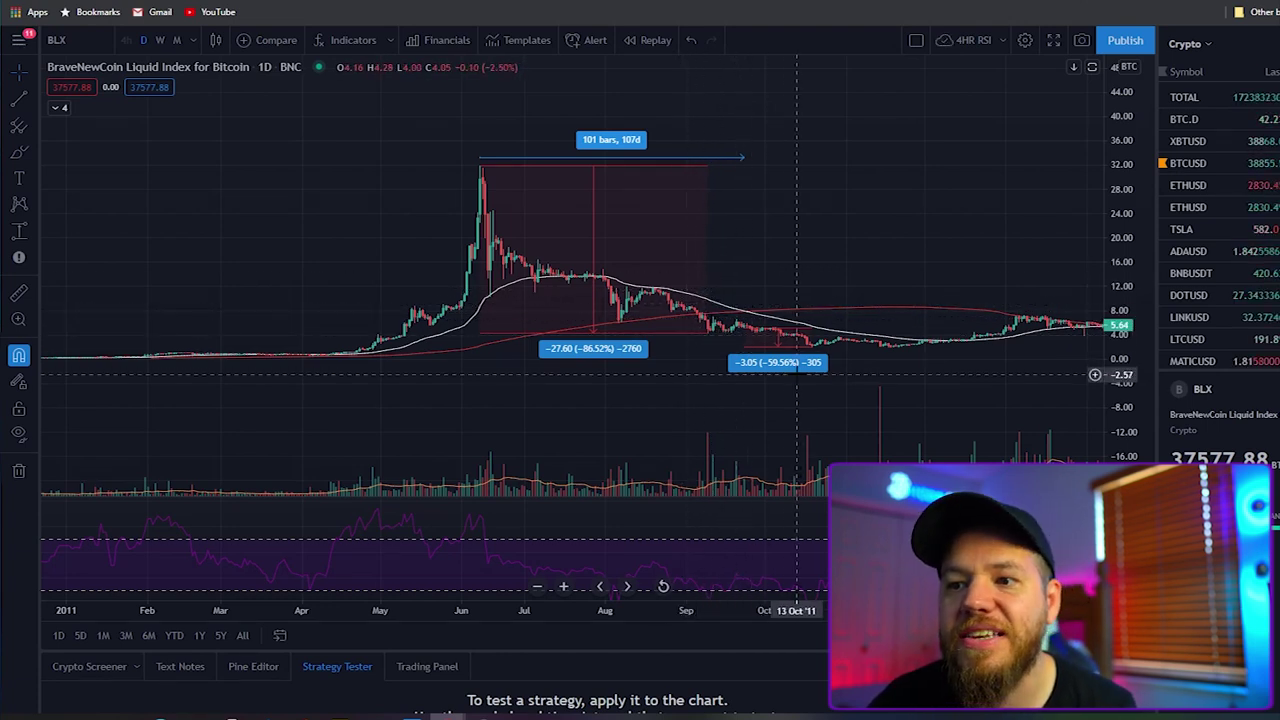
pyautogui.moveTo(859, 388); pyautogui.dragTo(705, 378)
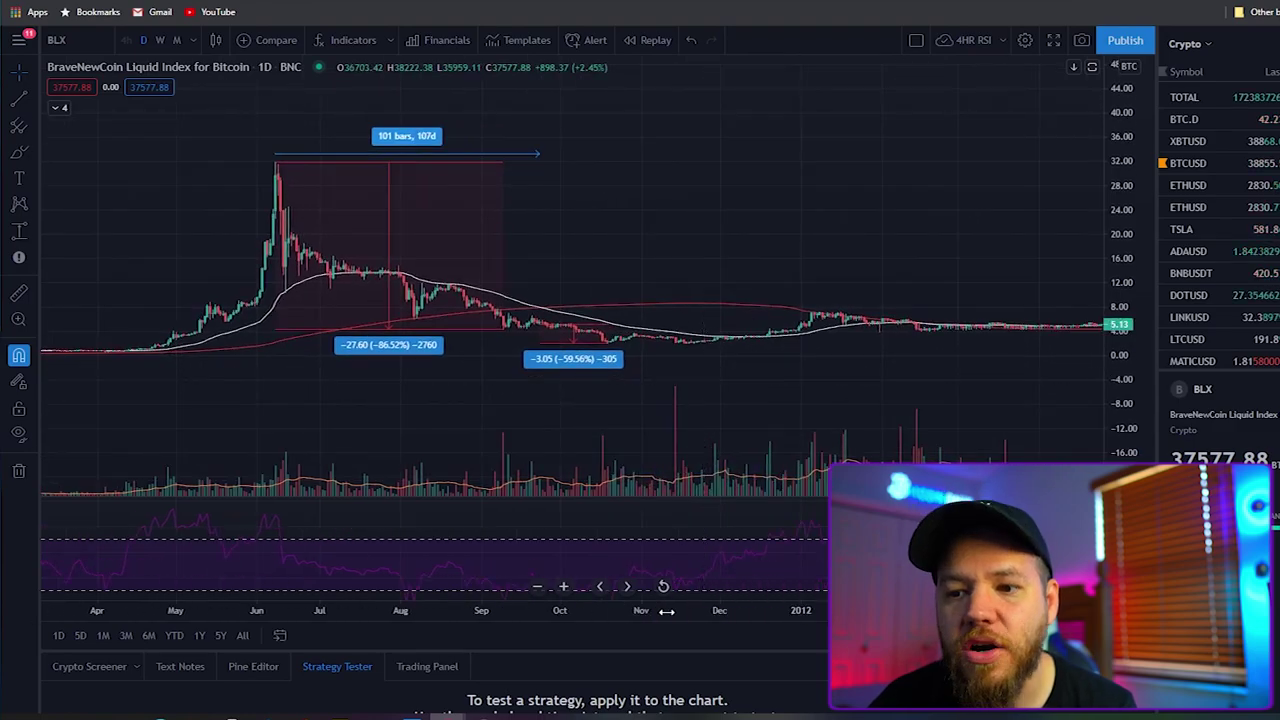
pyautogui.moveTo(666, 611); pyautogui.dragTo(600, 611)
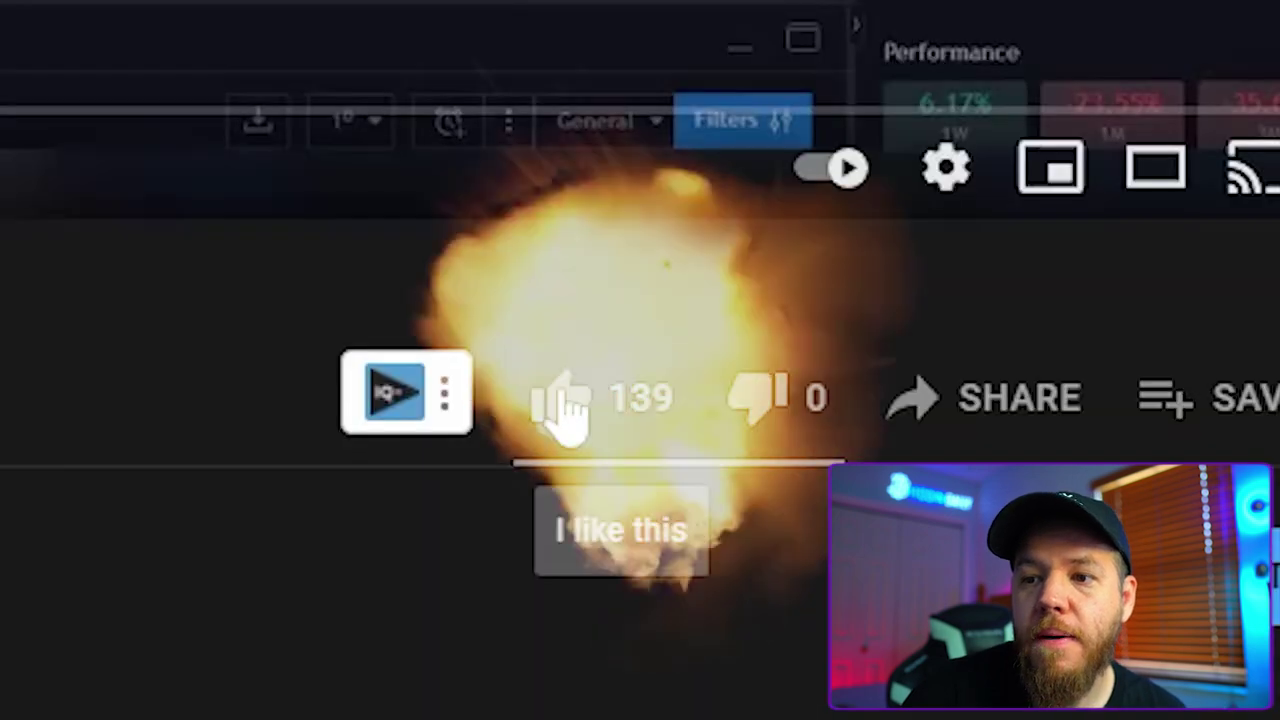
pyautogui.click(563, 409)
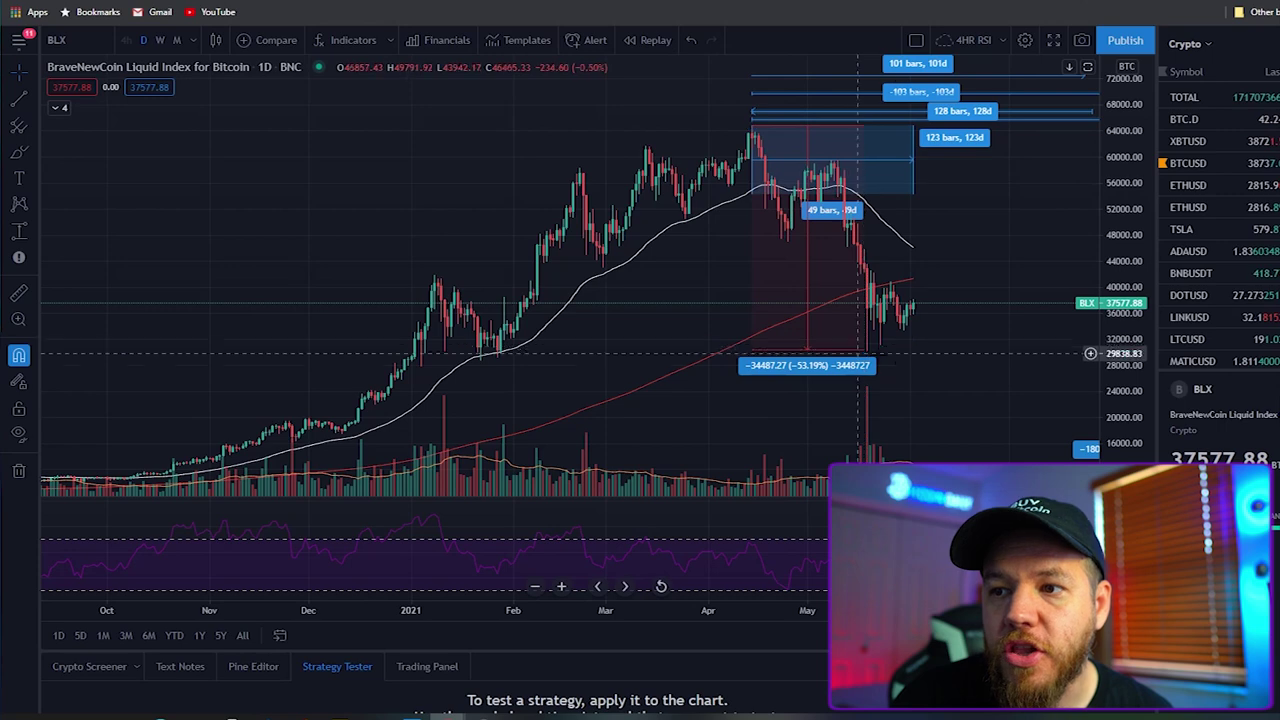
# Step: Examine the 101-, 103-, 128- and 123-day ranges projected from the April 2021 peak beside the current 49-day range
pyautogui.moveTo(995, 260); pyautogui.dragTo(979, 293)
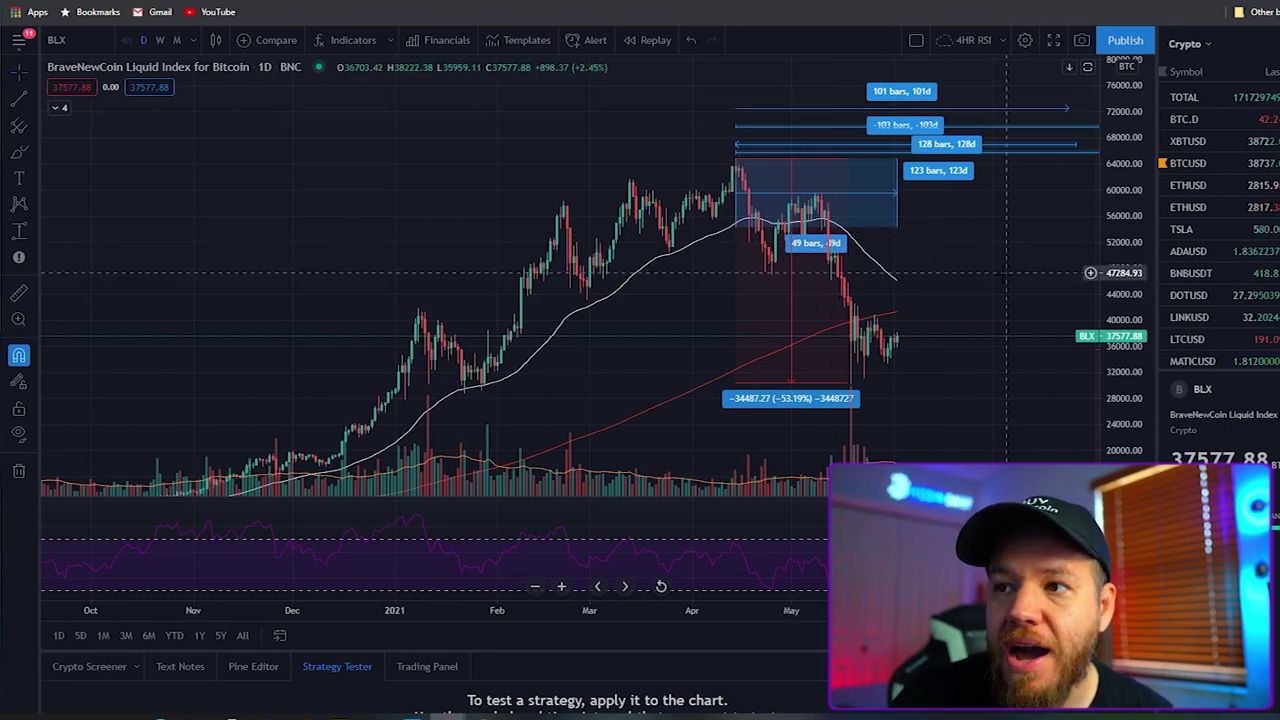
pyautogui.moveTo(1012, 270); pyautogui.dragTo(934, 334)
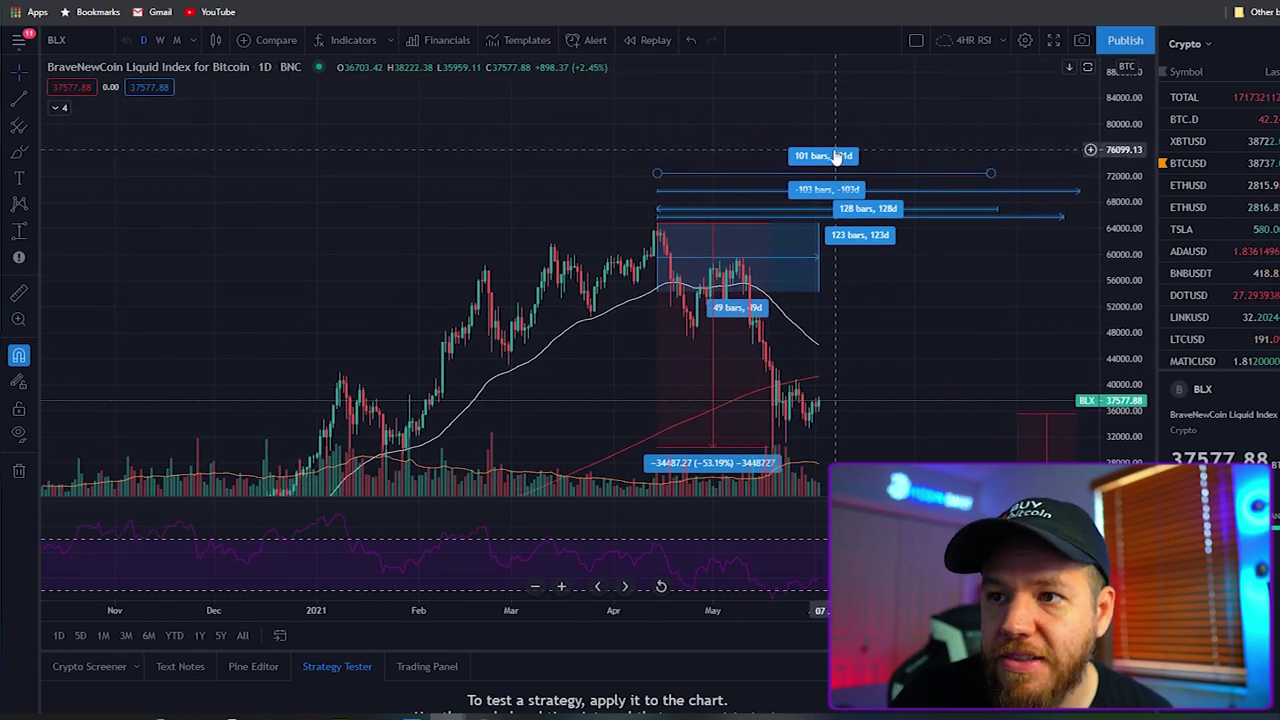
pyautogui.click(859, 212)
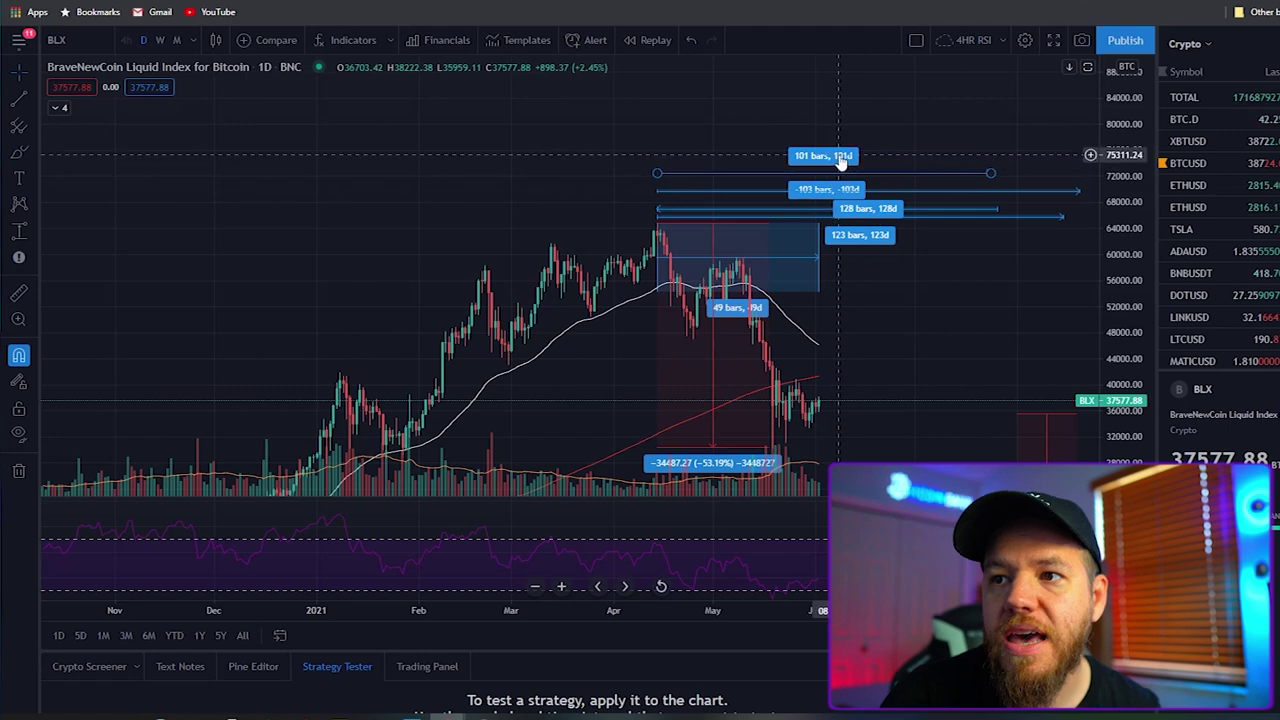
pyautogui.moveTo(564, 185); pyautogui.dragTo(530, 144)
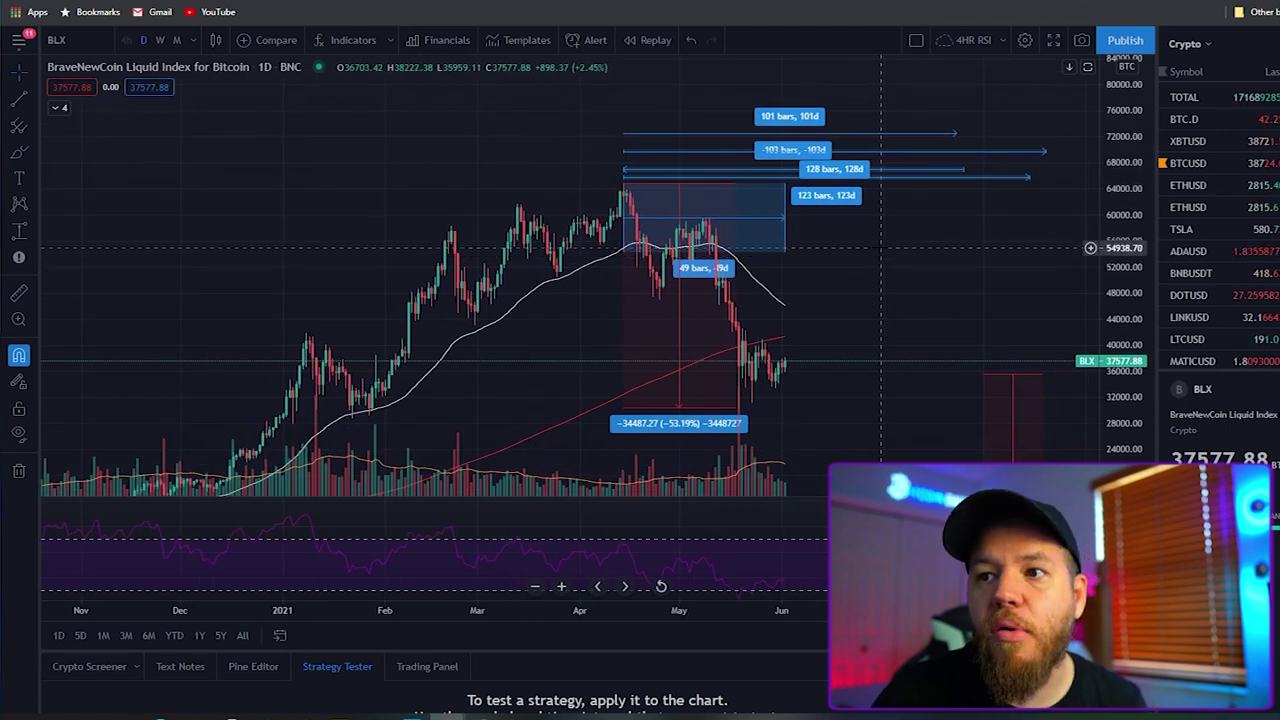
pyautogui.moveTo(881, 247); pyautogui.dragTo(923, 255)
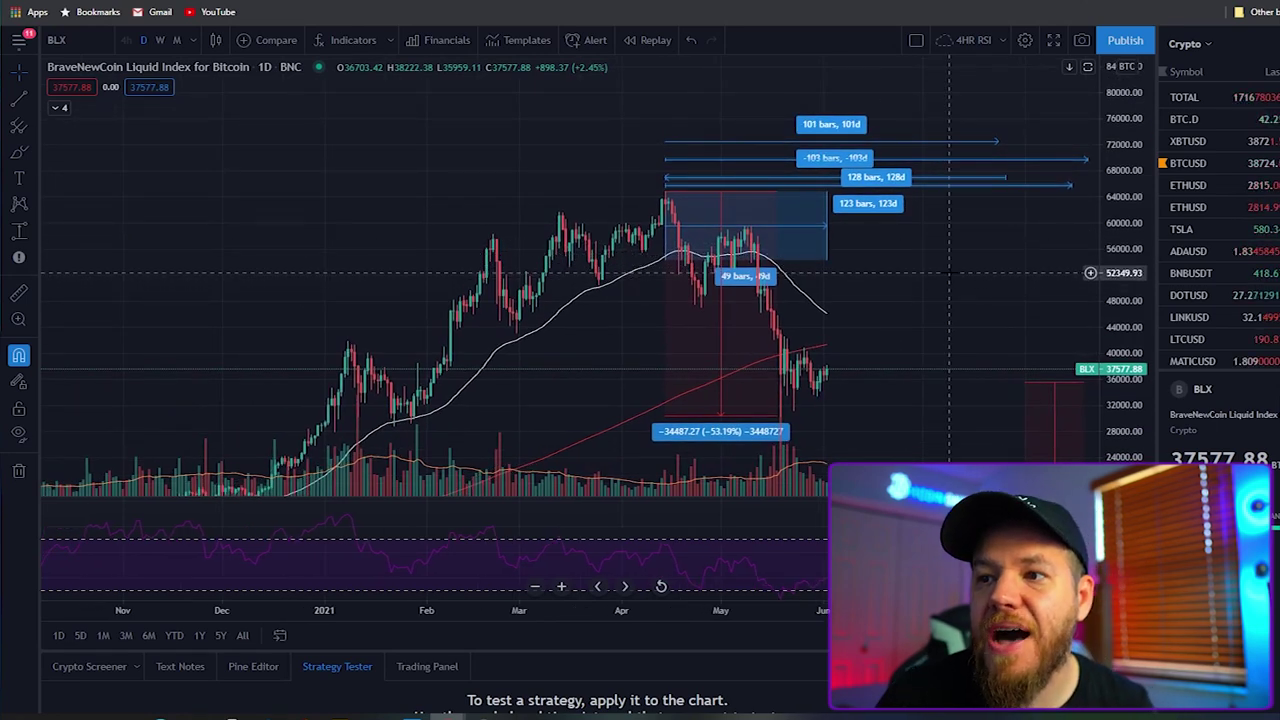
# Step: Draw a 114-day date range forward from the 14 April 2021 peak
pyautogui.moveTo(959, 249); pyautogui.dragTo(947, 271)
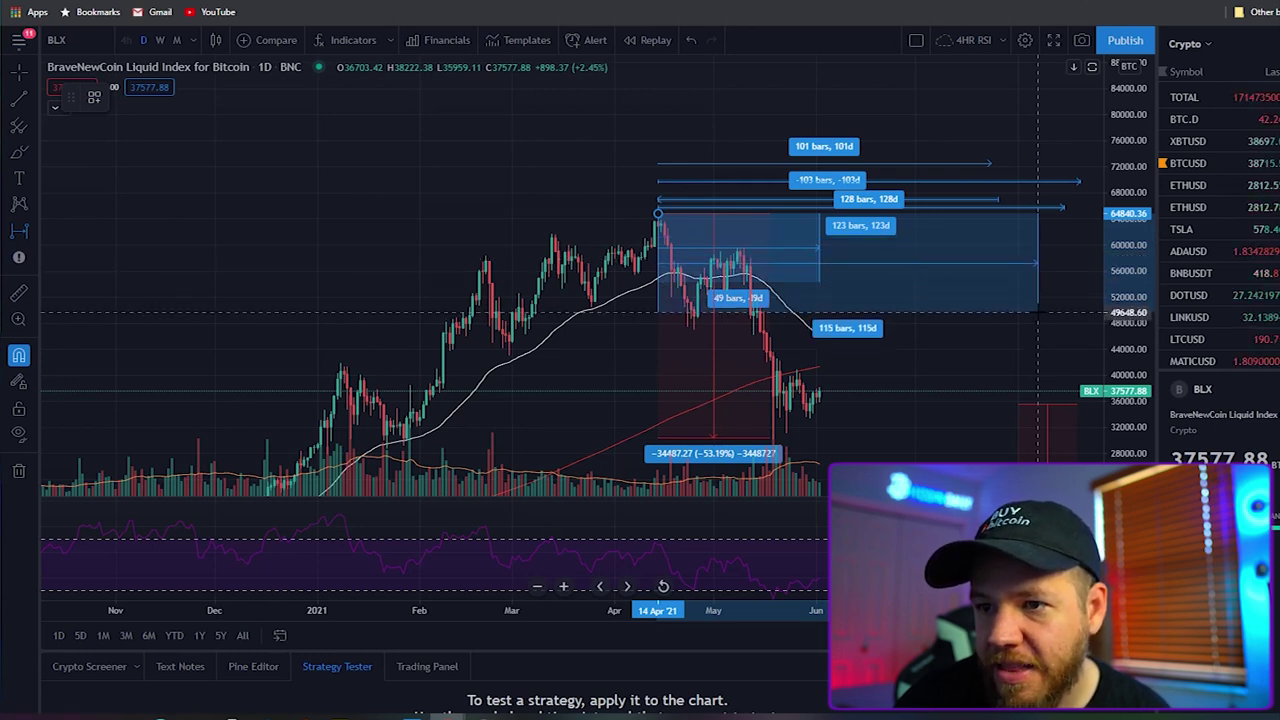
pyautogui.click(1038, 312)
pyautogui.moveTo(1038, 312); pyautogui.dragTo(1034, 311)
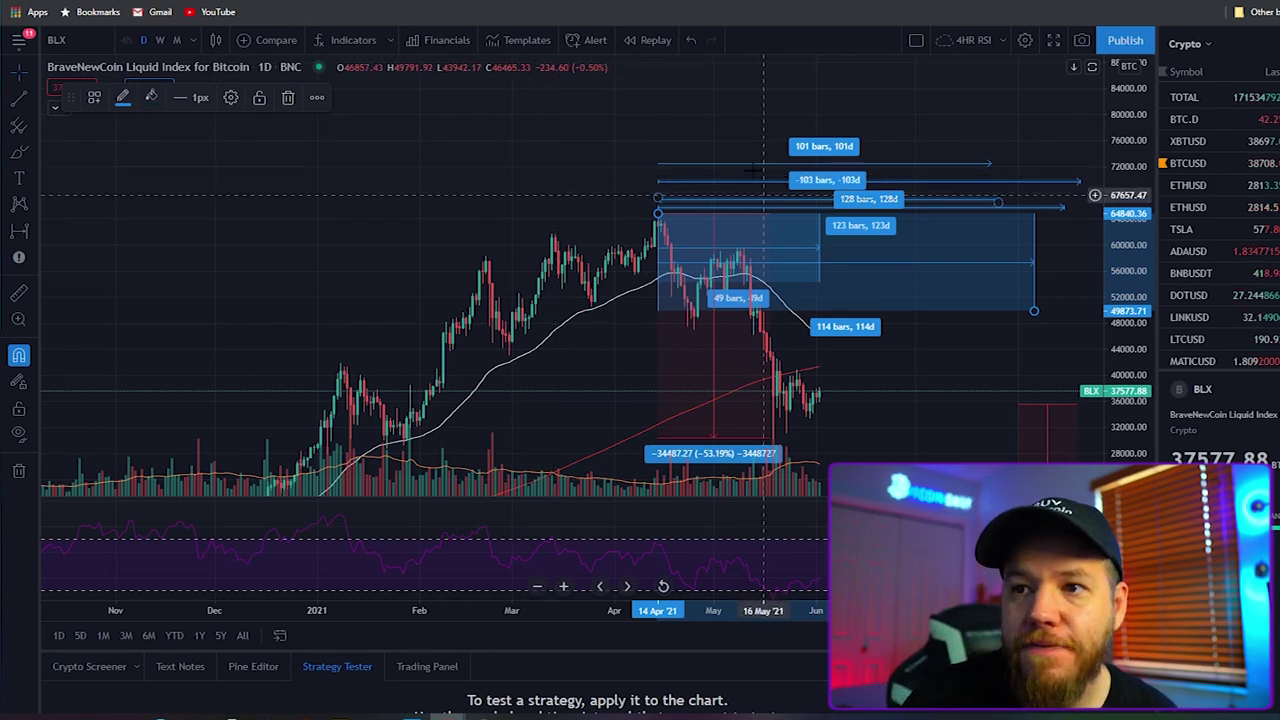
# Step: Adjust the projected price-drop range after June 2021 to run from about 40,000 down to about 17,940
pyautogui.moveTo(459, 215); pyautogui.dragTo(411, 106)
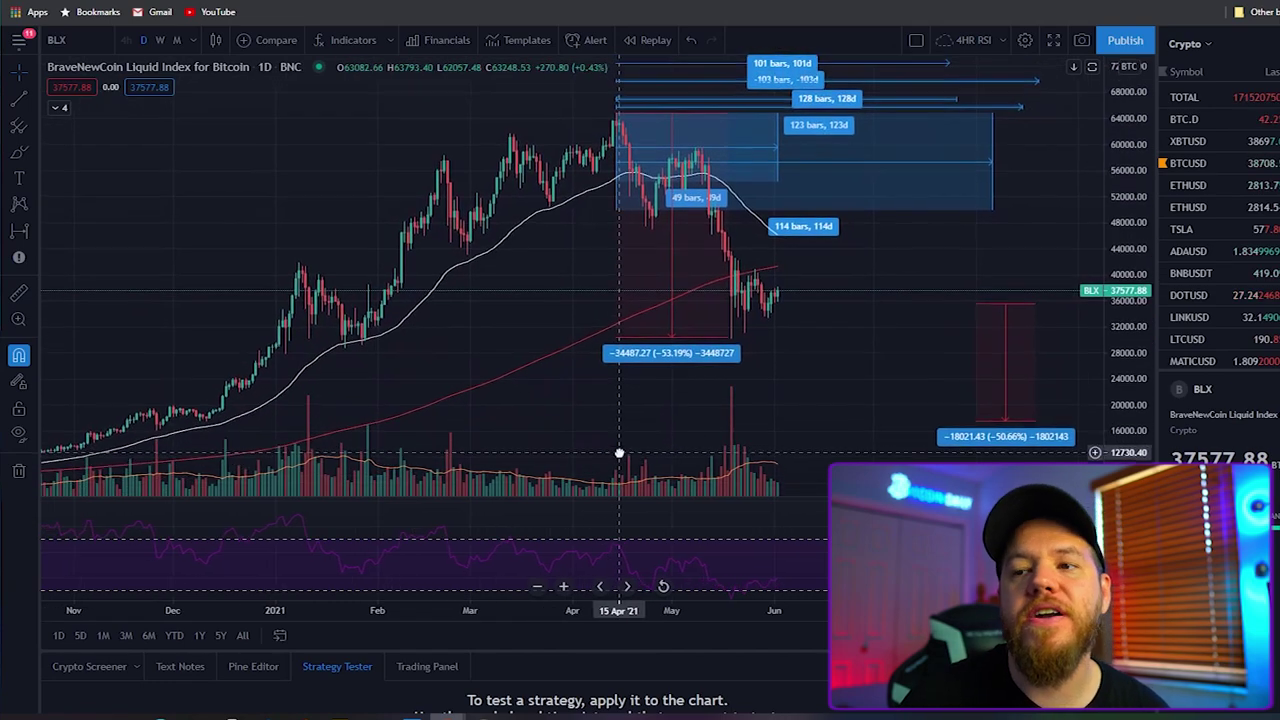
pyautogui.moveTo(743, 450); pyautogui.dragTo(676, 430)
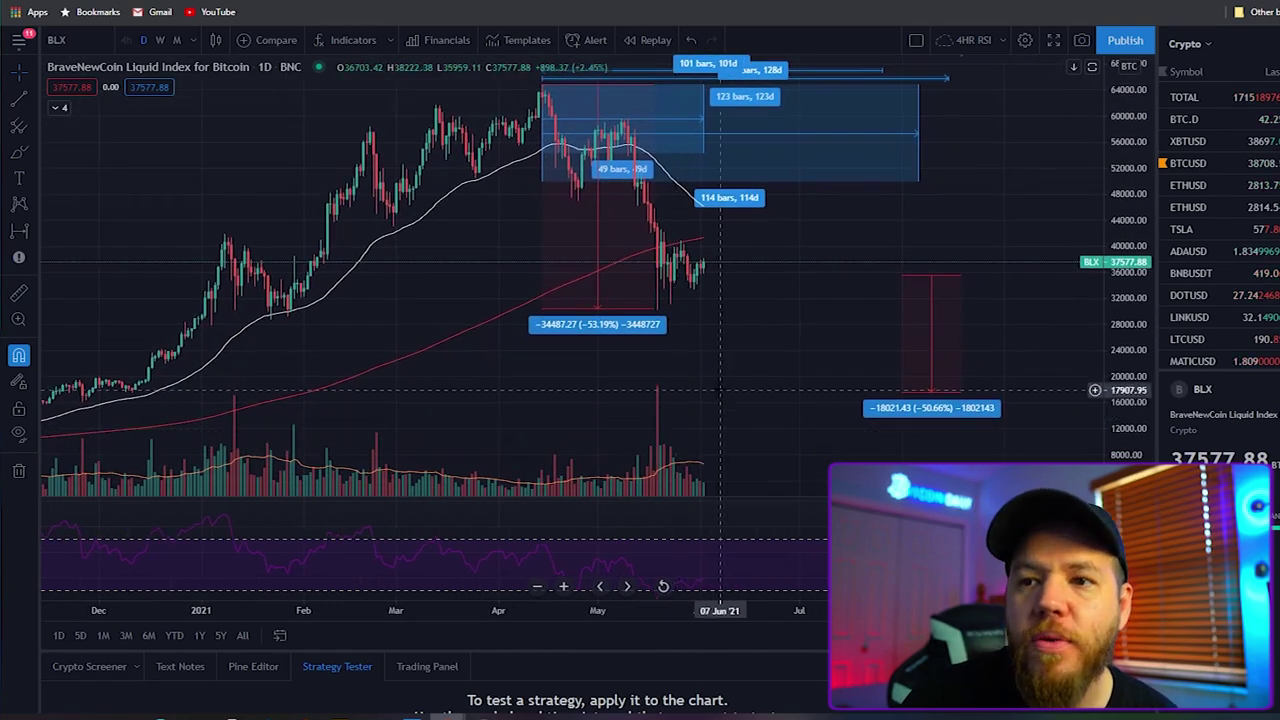
pyautogui.moveTo(774, 415); pyautogui.dragTo(755, 400)
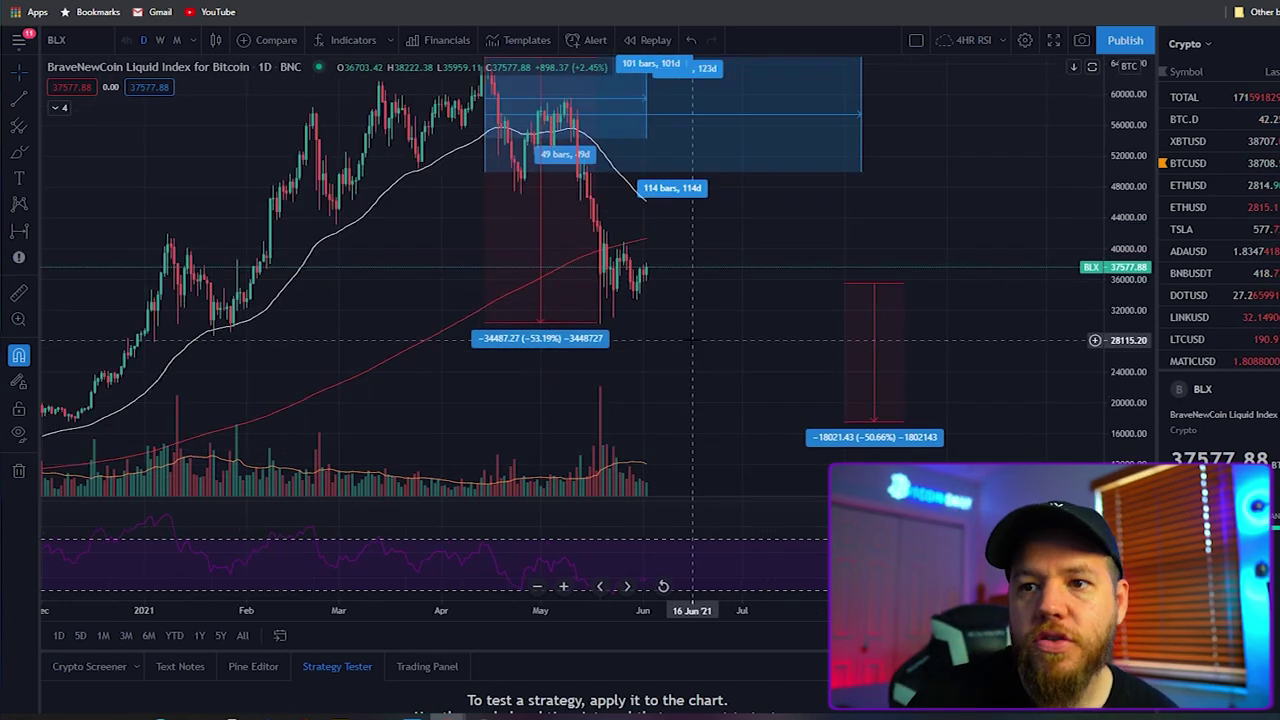
pyautogui.moveTo(694, 340); pyautogui.dragTo(708, 307)
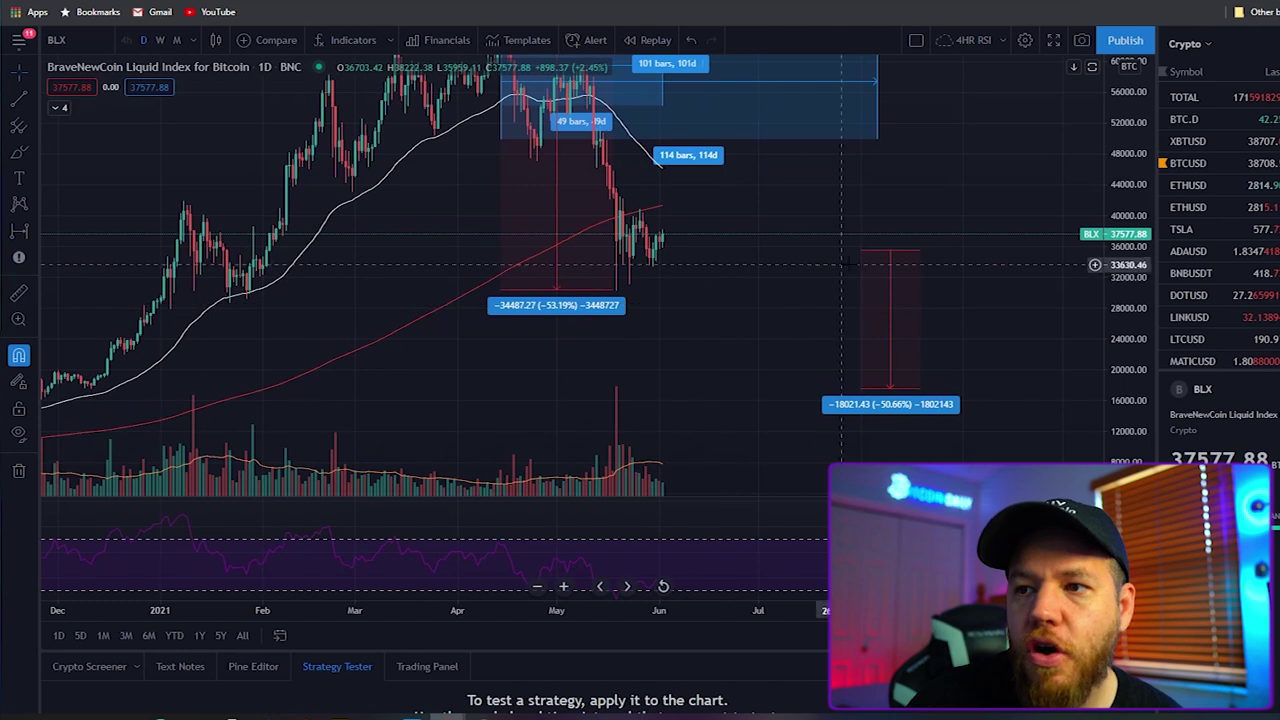
pyautogui.moveTo(865, 254); pyautogui.dragTo(861, 233)
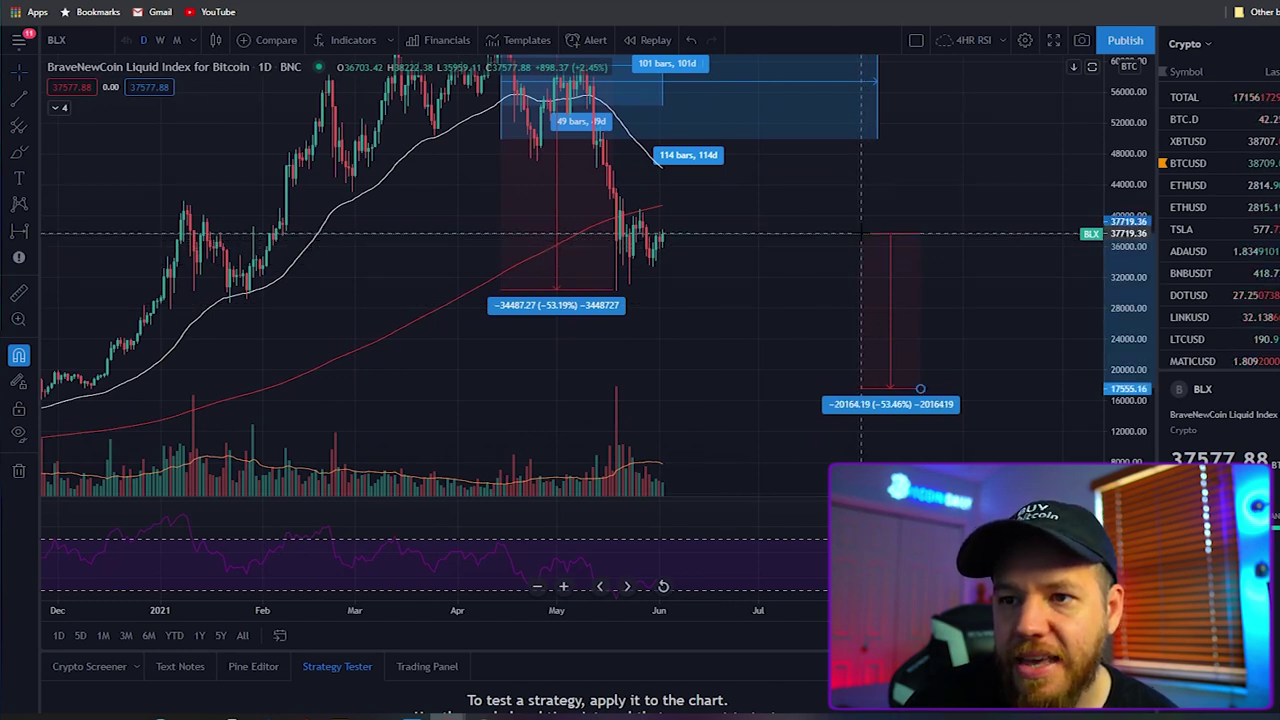
pyautogui.moveTo(804, 285); pyautogui.dragTo(811, 270)
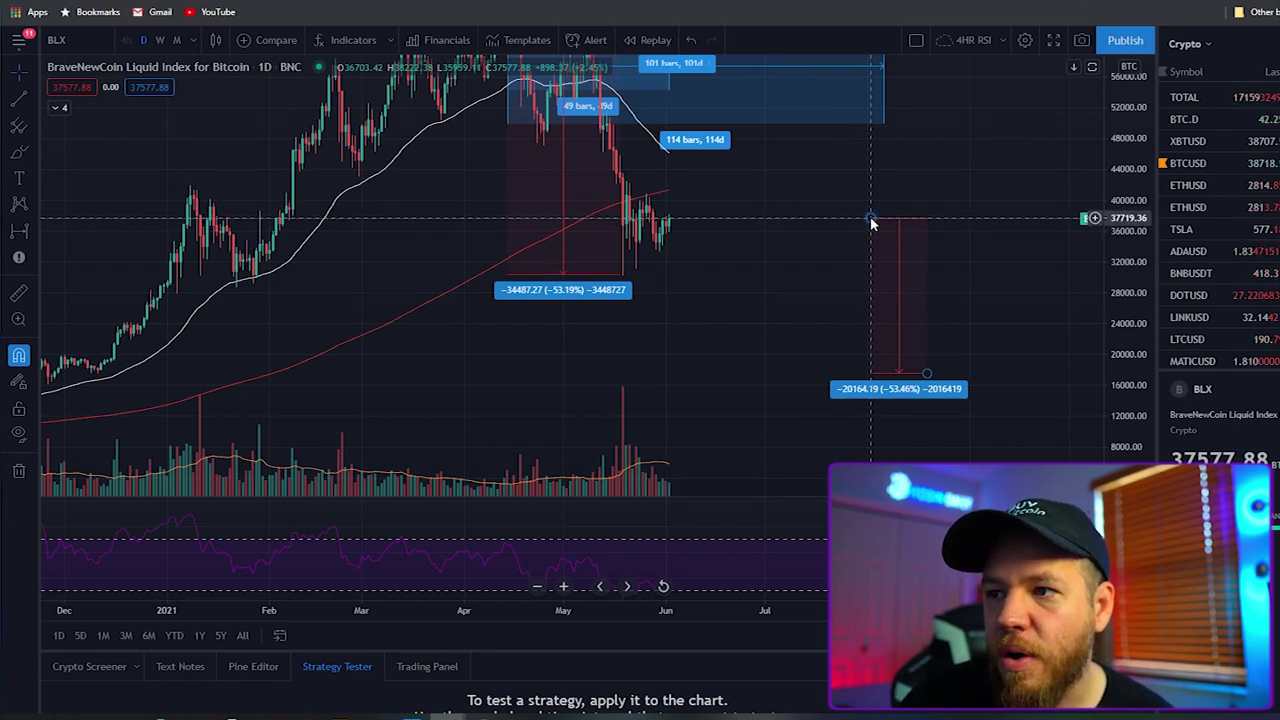
pyautogui.moveTo(871, 222); pyautogui.dragTo(871, 202)
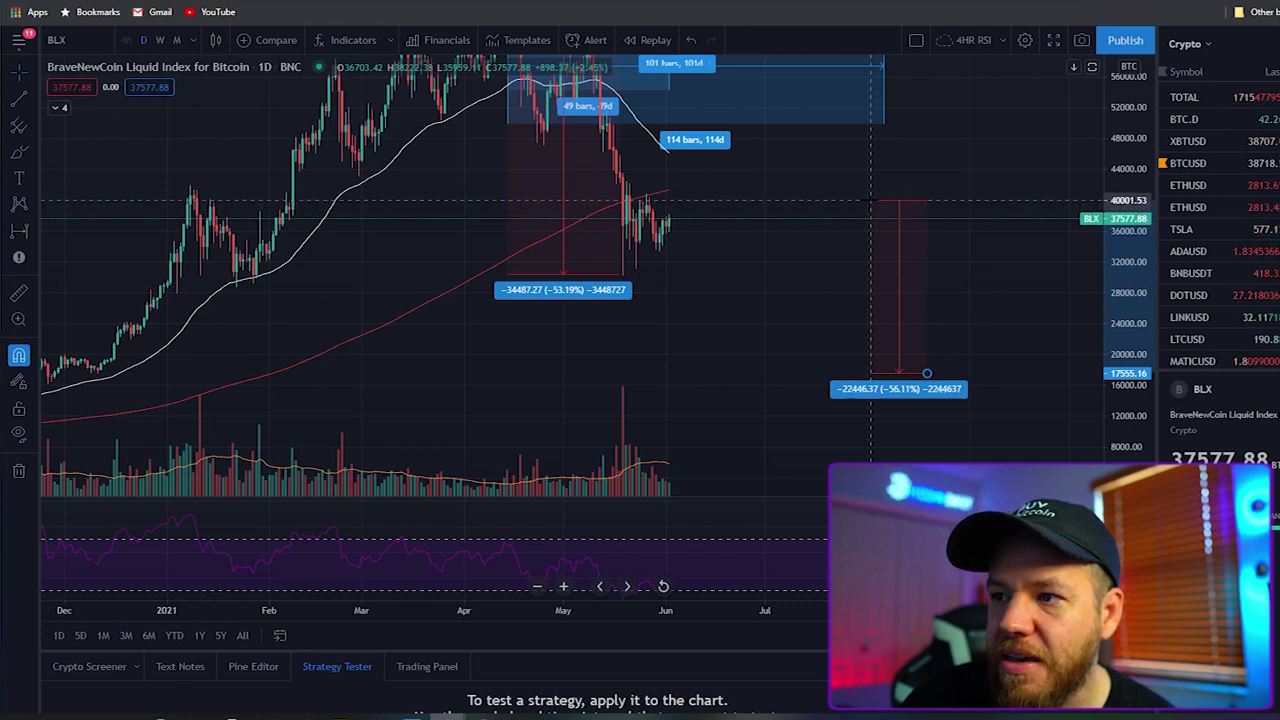
pyautogui.moveTo(871, 202); pyautogui.dragTo(868, 201)
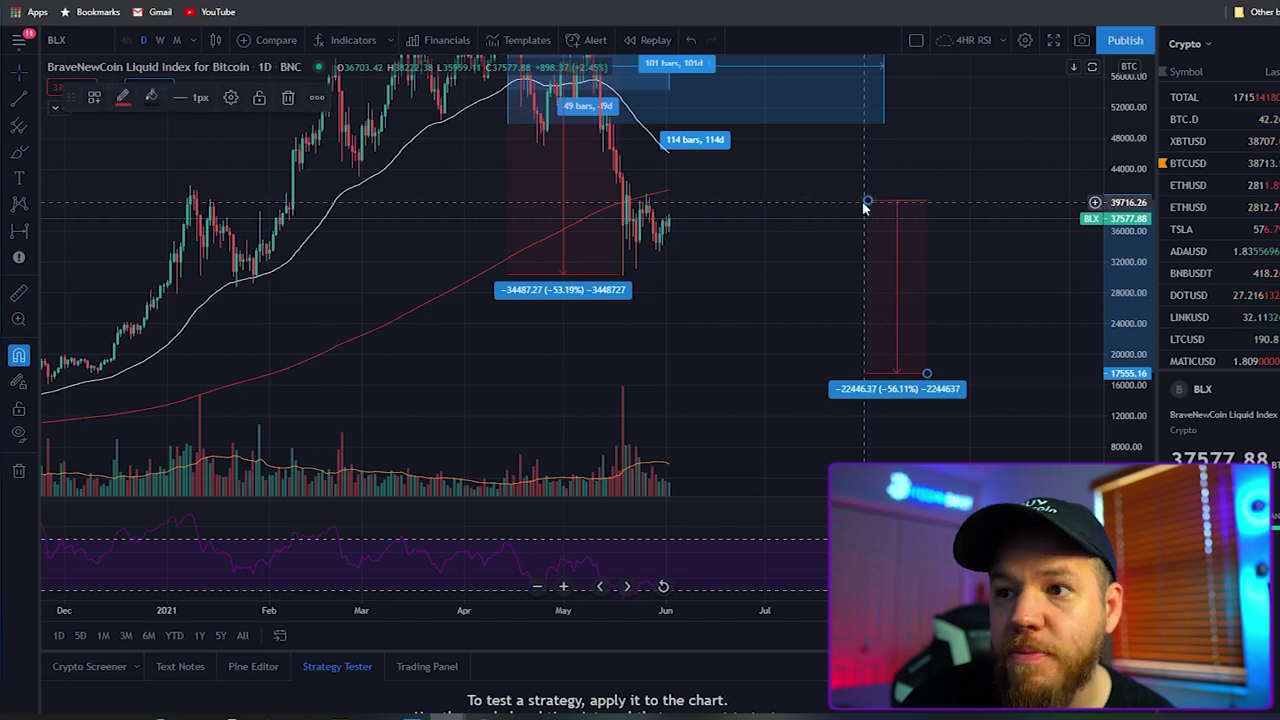
pyautogui.moveTo(927, 373); pyautogui.dragTo(927, 372)
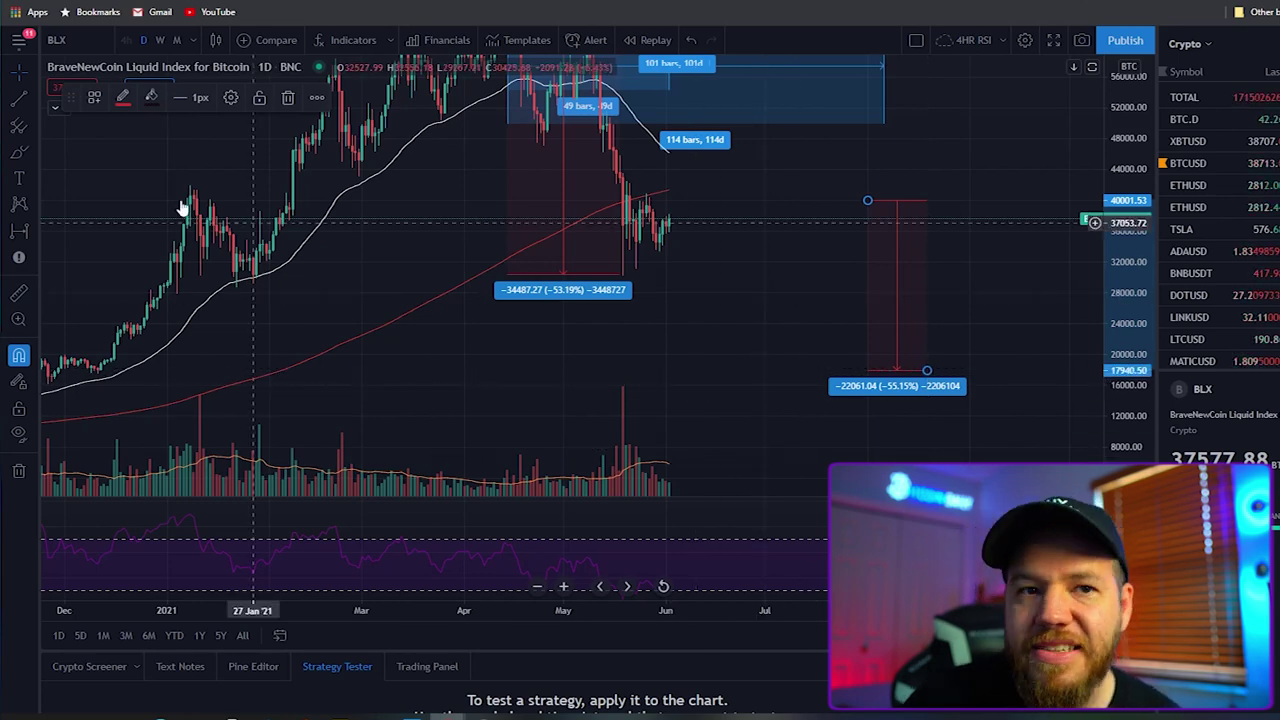
# Step: Circle the projected drop's label in green with the brush and extend the measured April 2021 decline to about 17,990 at 16 July 2021
pyautogui.click(18, 152)
pyautogui.moveTo(960, 356)
pyautogui.mouseDown()
pyautogui.moveTo(830, 425)
pyautogui.moveTo(914, 348)
pyautogui.mouseUp()
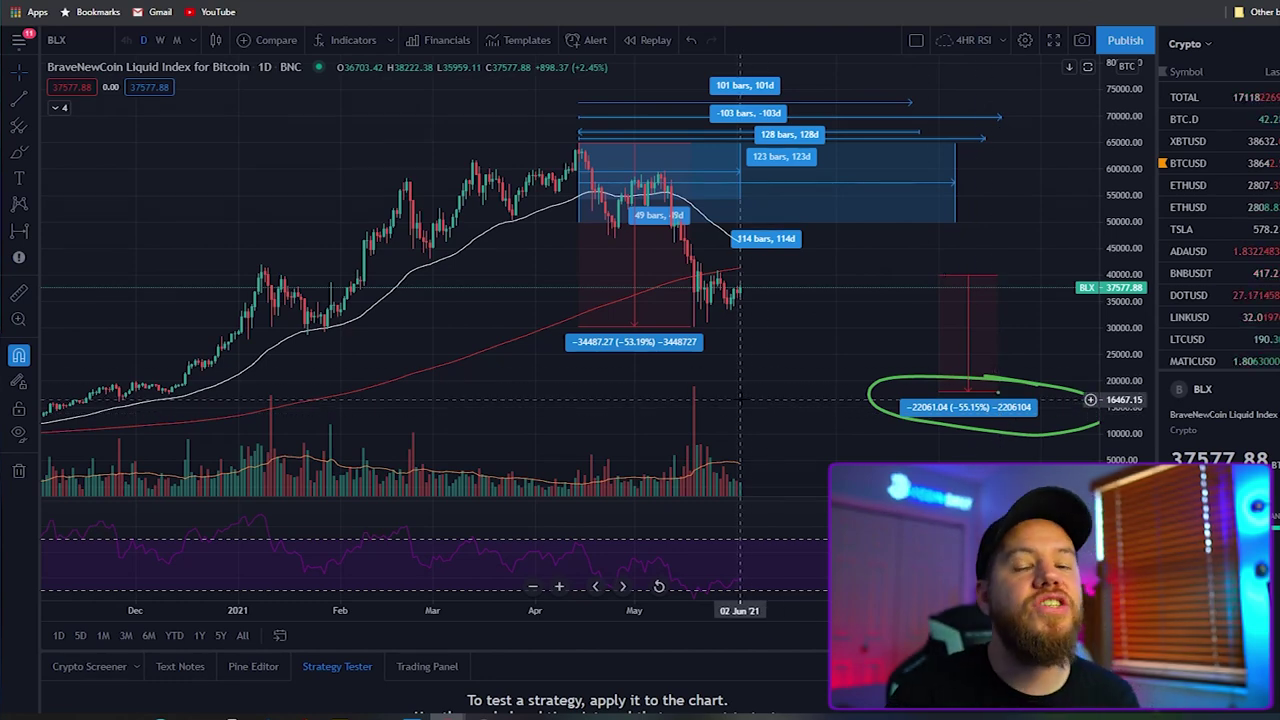
pyautogui.moveTo(614, 343); pyautogui.dragTo(808, 410)
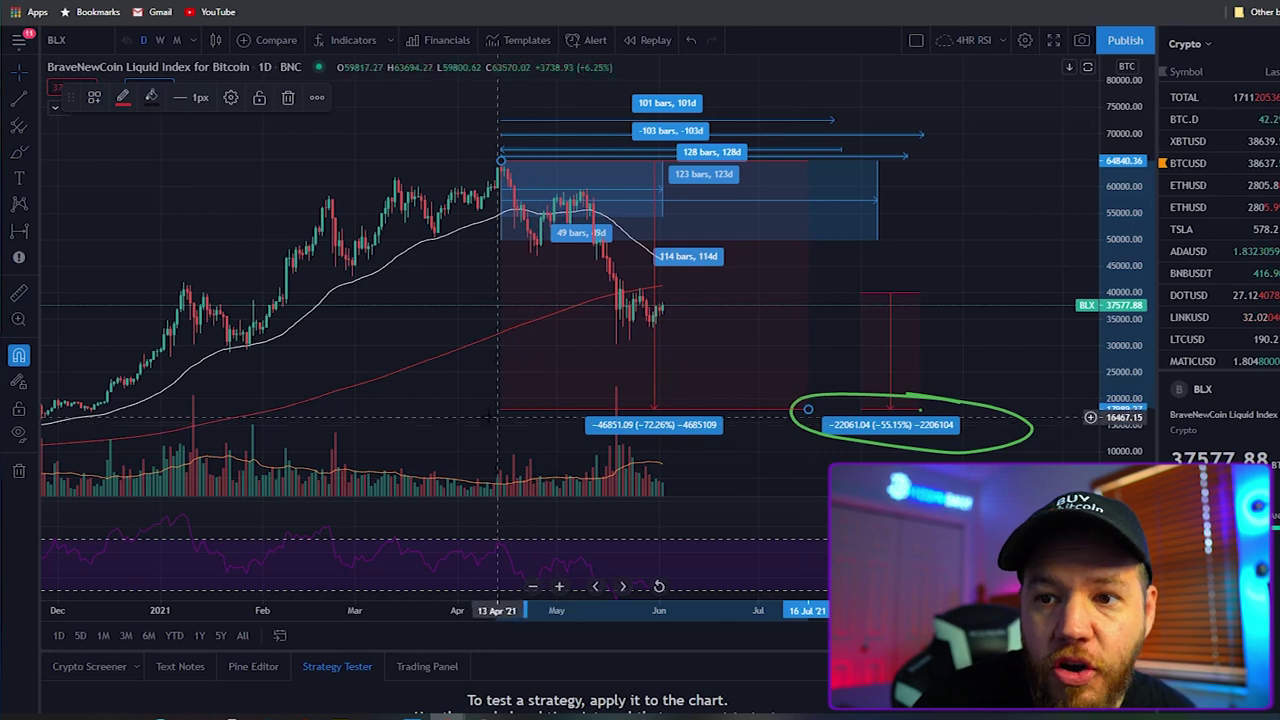